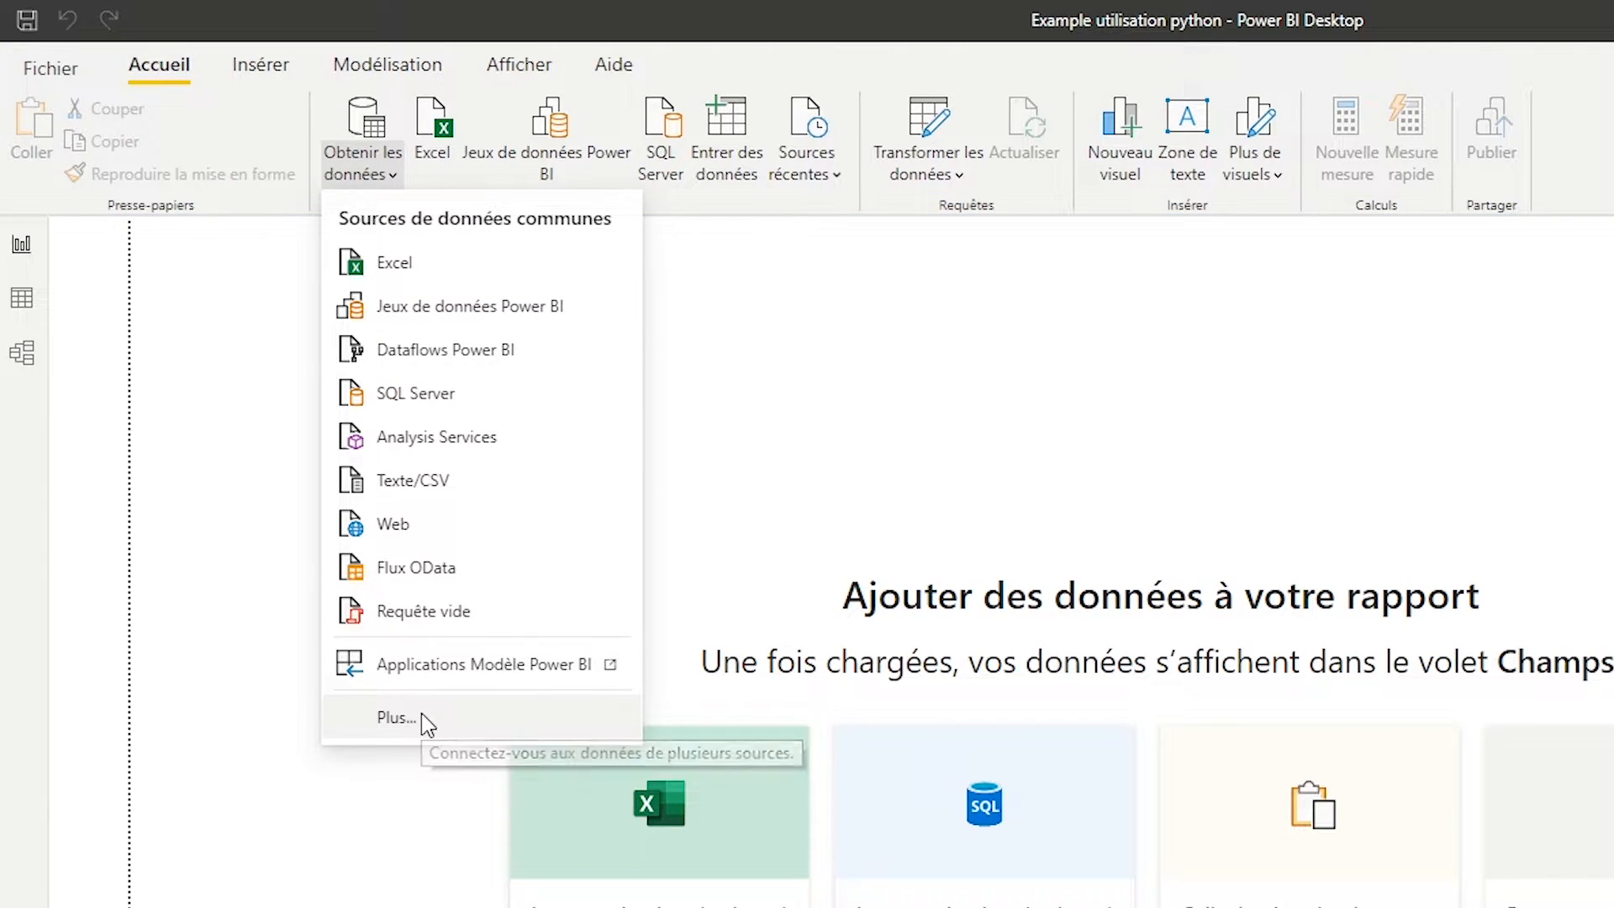
Start a new data import using the Python script connector from the Autre category
left_click(421, 715)
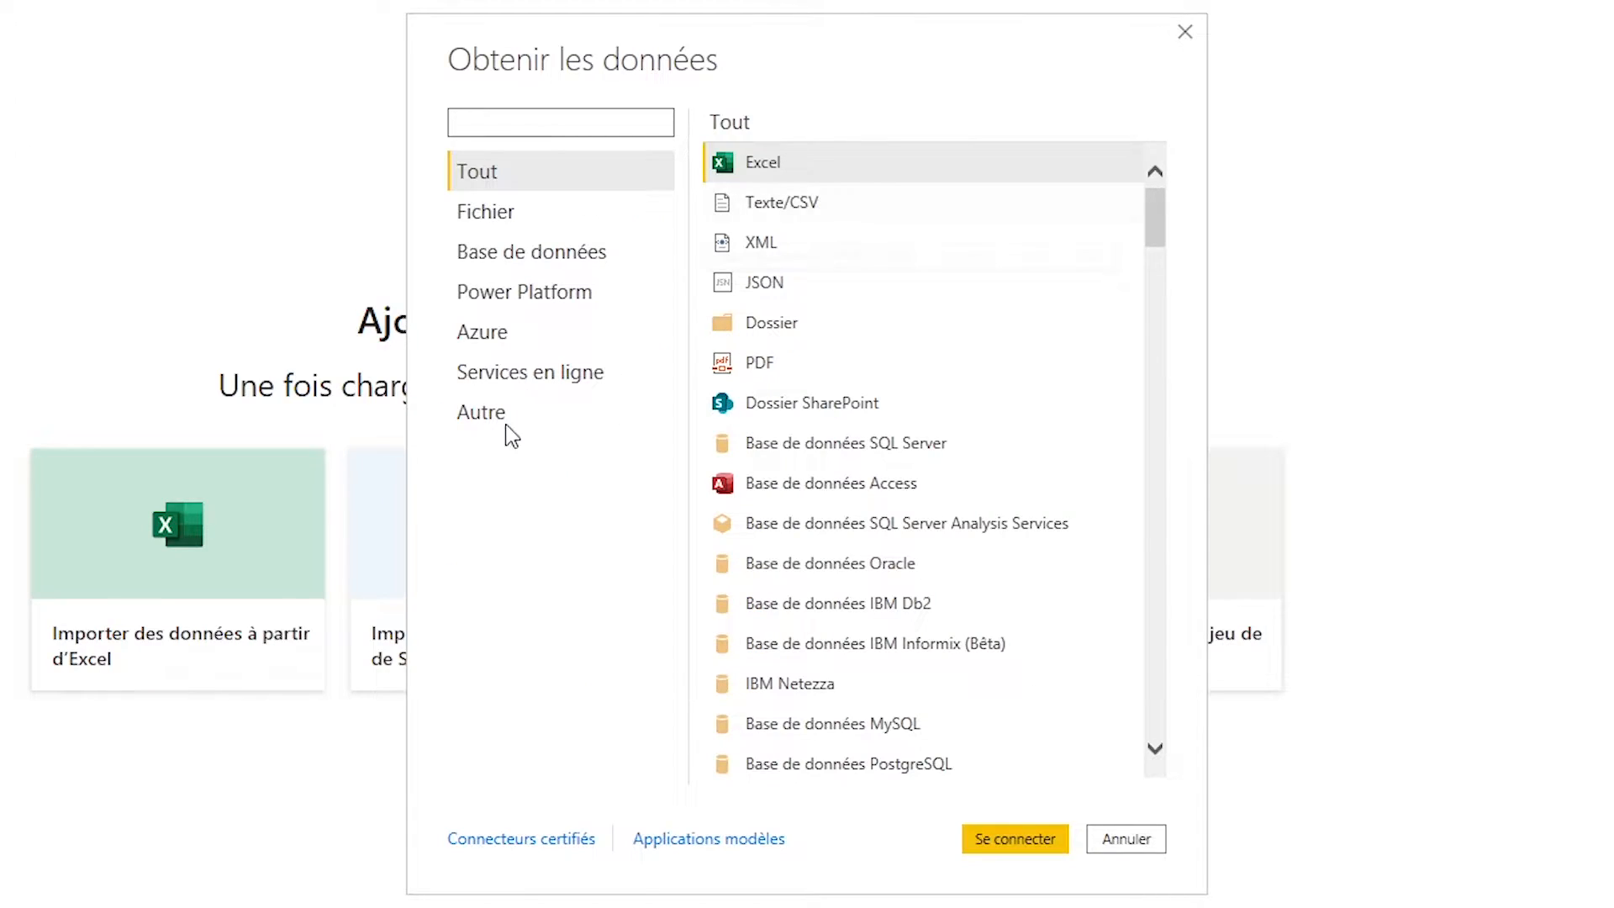
left_click(506, 414)
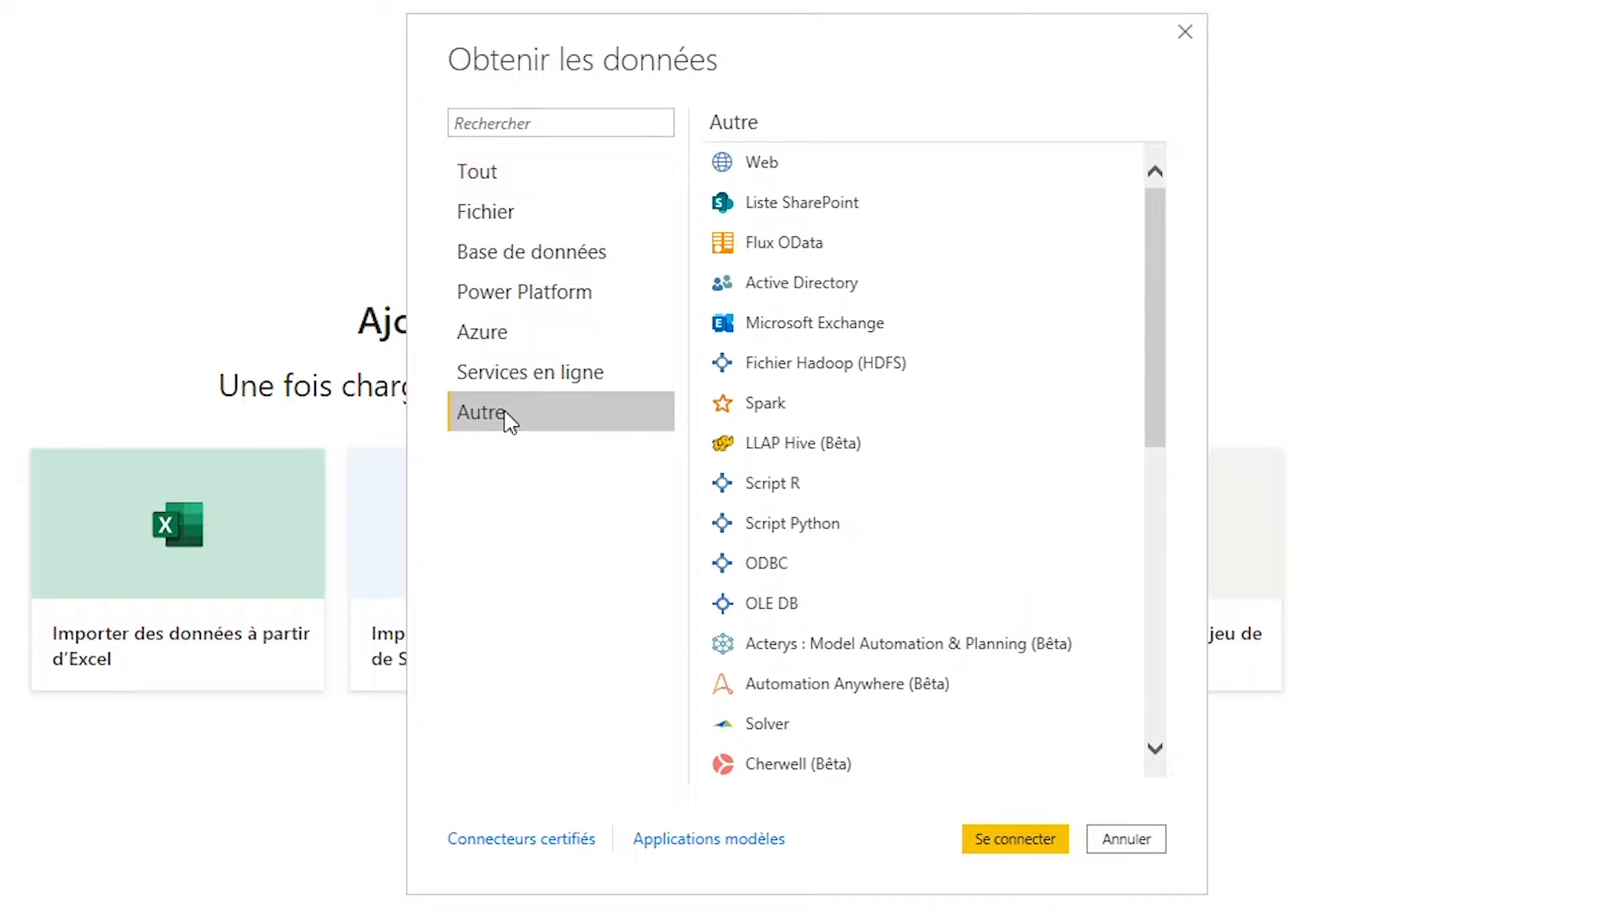
left_click(859, 530)
double_click(861, 525)
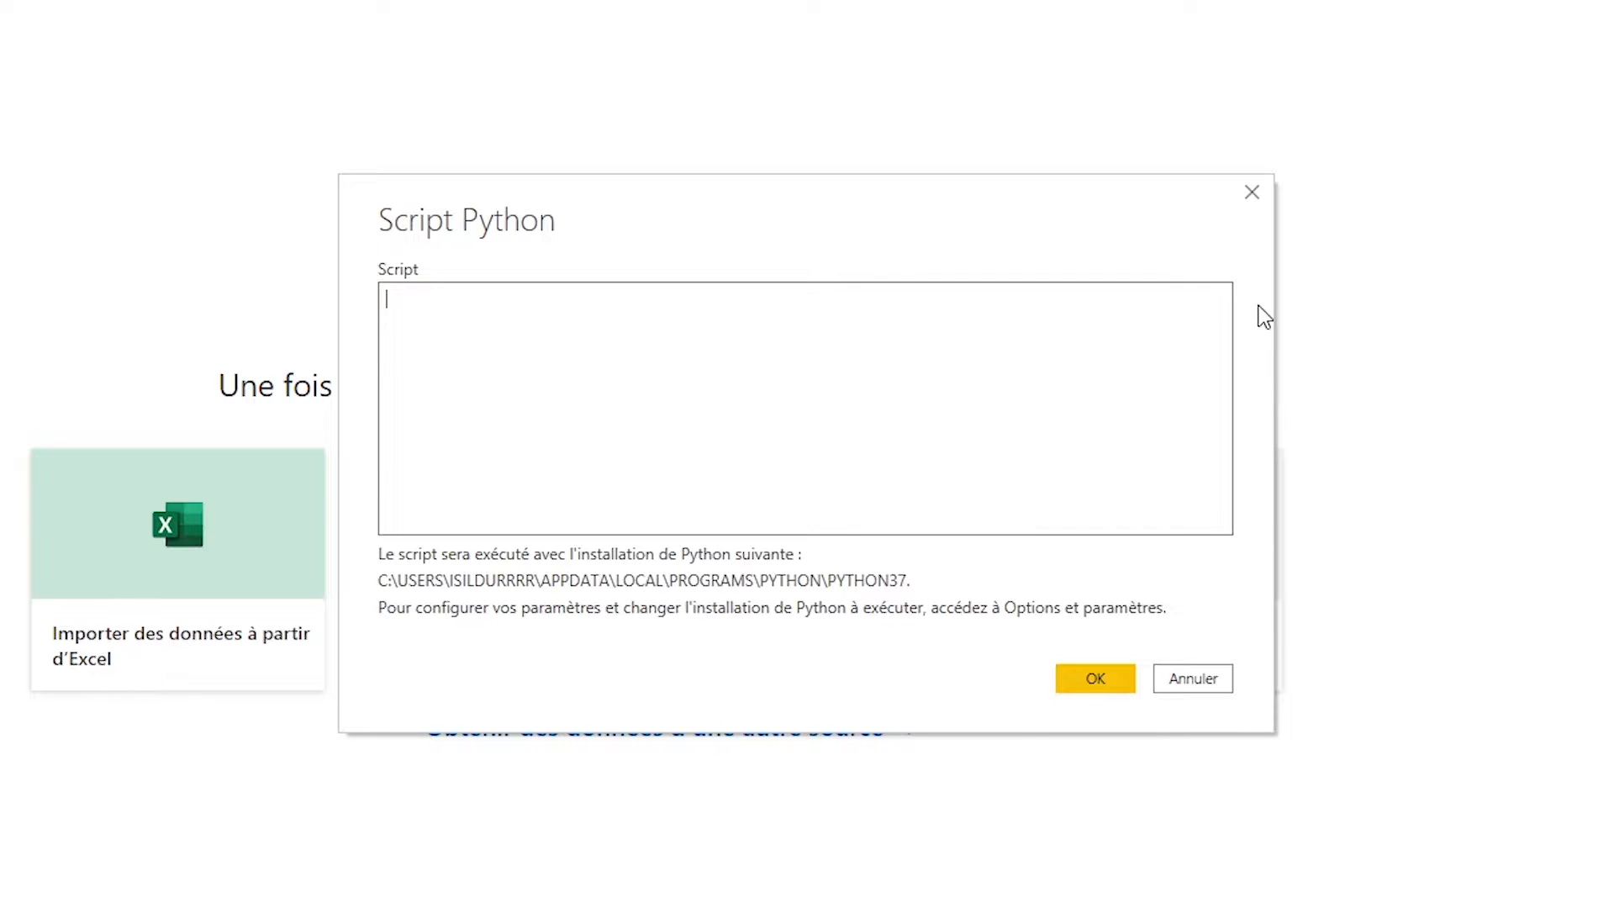
Begin the Python script by importing pandas as pd and defining an empty DataFrame named df
type("import pandas as pd")
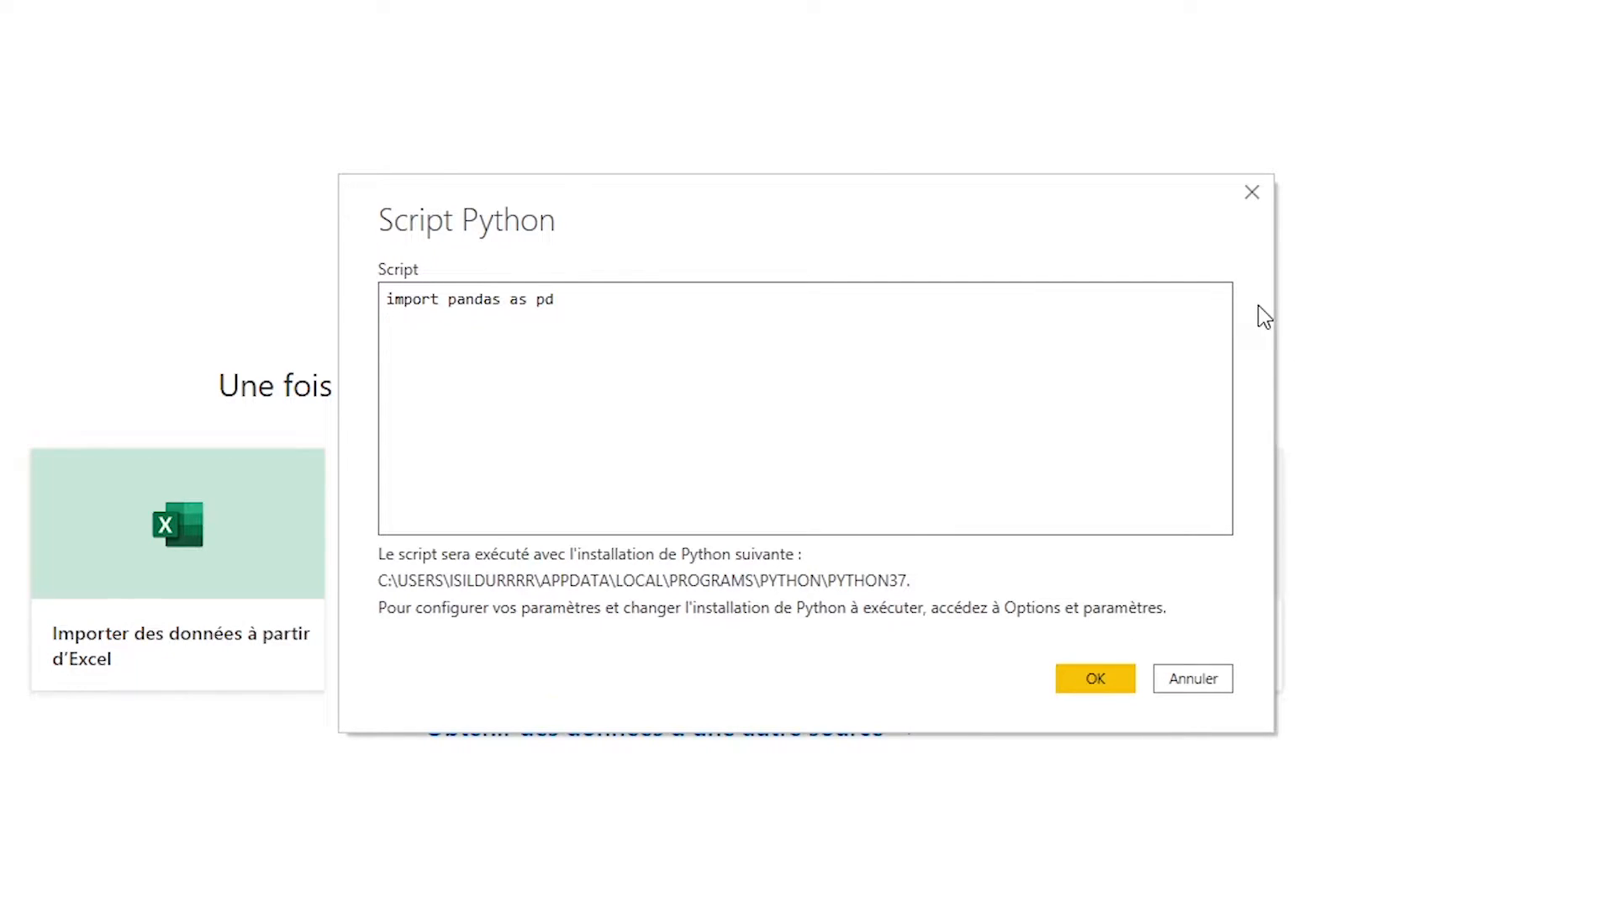
key("Return")
key("Return")
type("df = pd.DataFr")
type("ame ({    ")
type("})")
Give the df DataFrame a Prénom column with four first names and an Age column with 20, 25, 68 and 35
key("Up")
type("'Prénom")
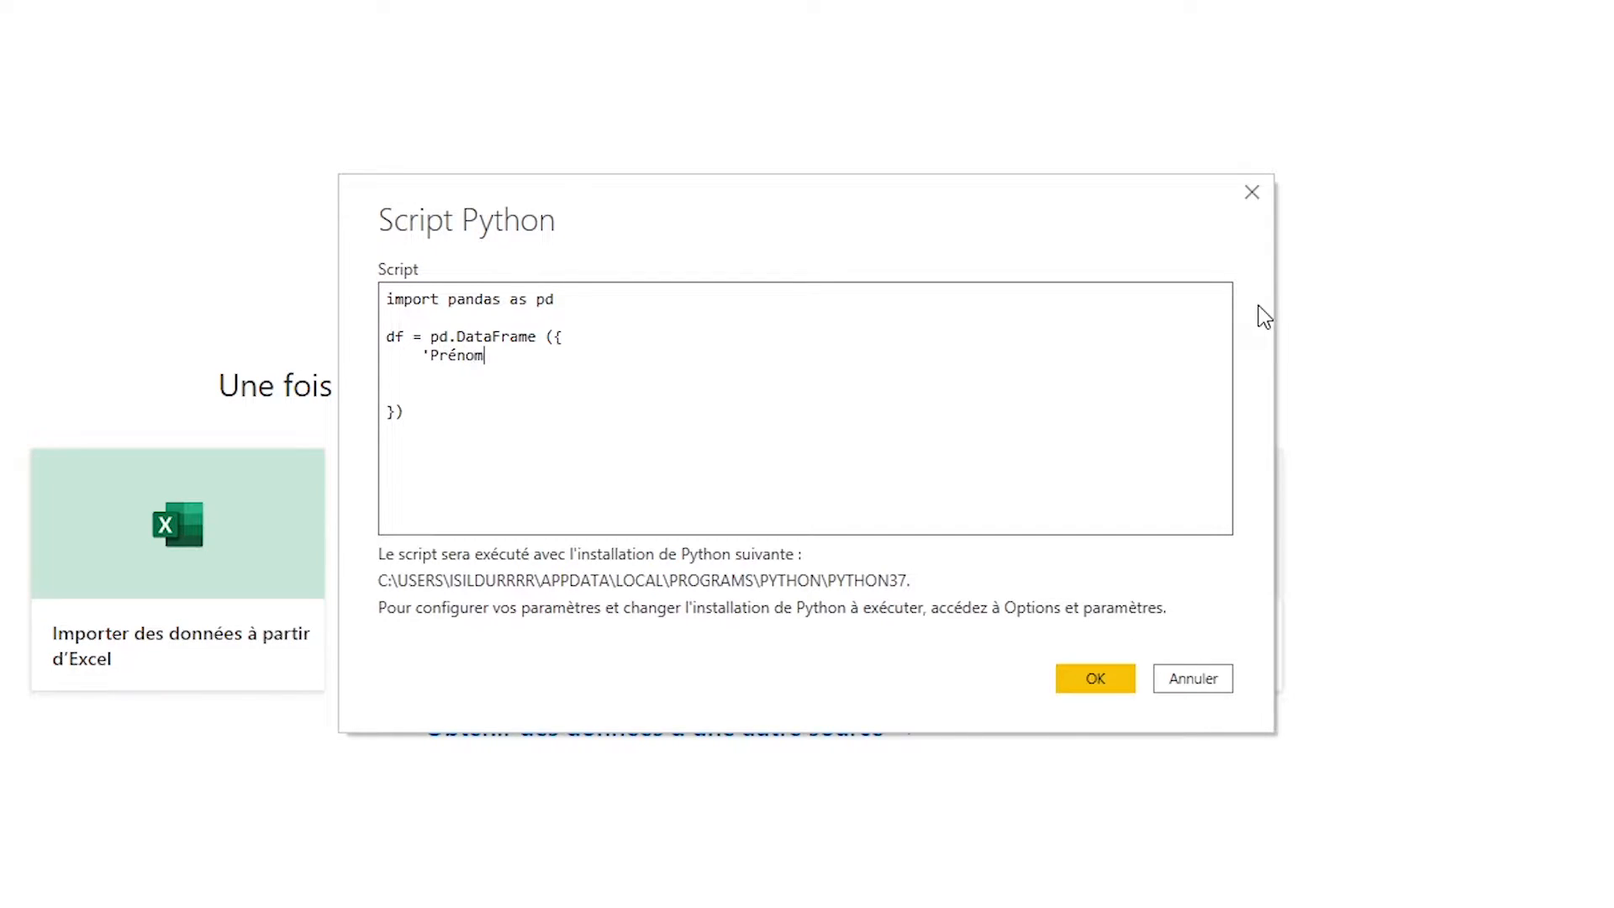
type("':['Pierre','Fatou','Rose'")
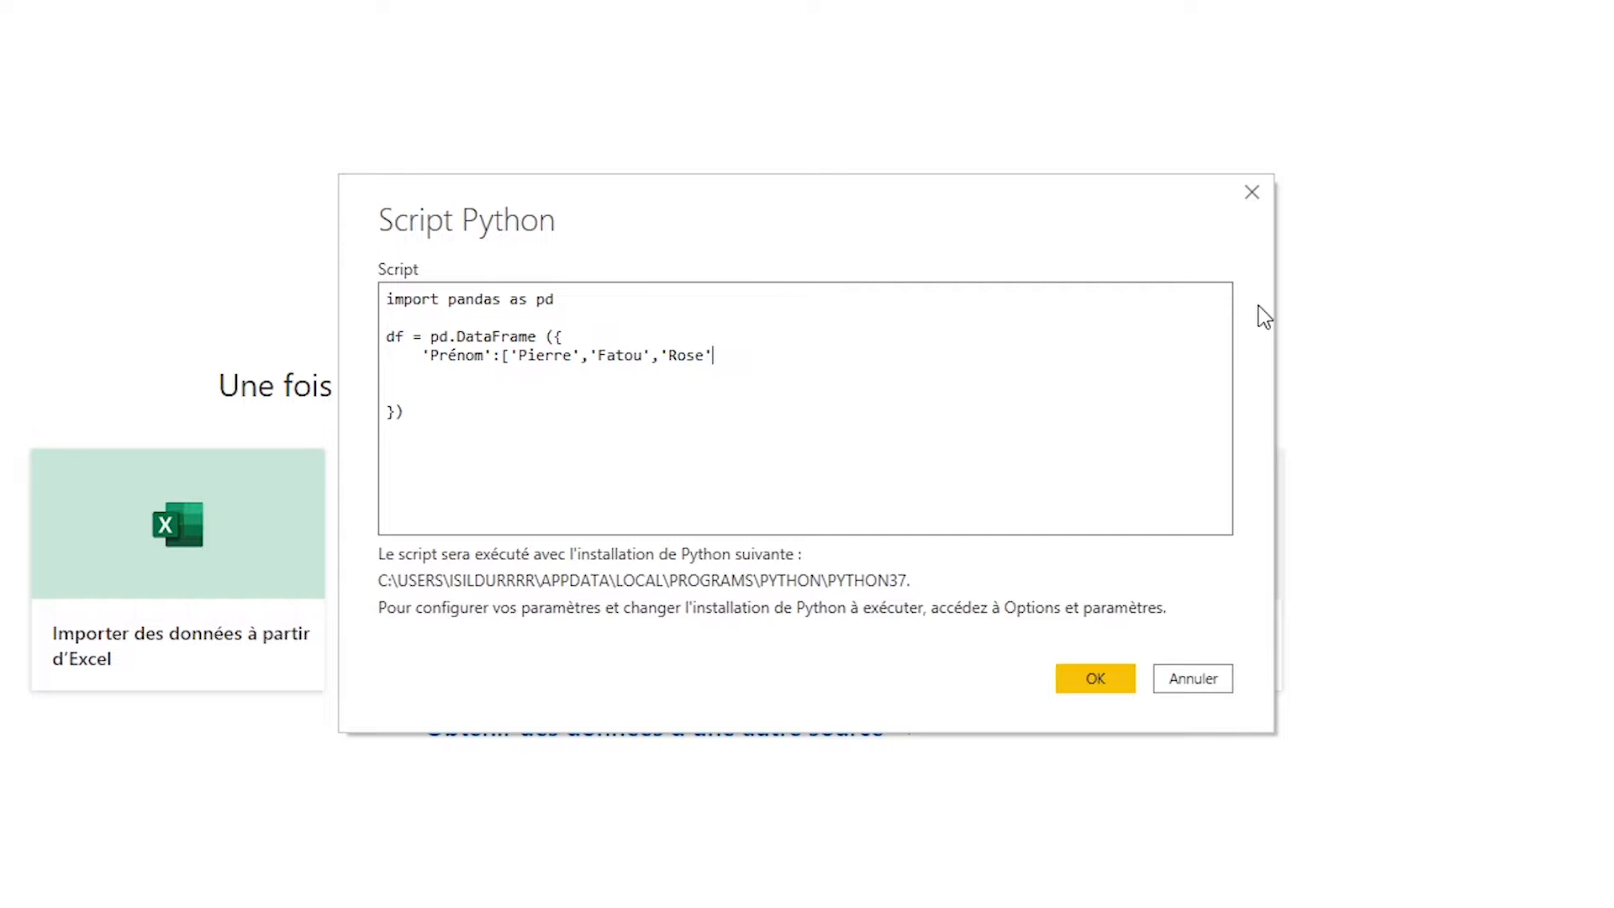
type(",'Pablo'],")
key("Return")
type("'Age':[20,25,68,35]")
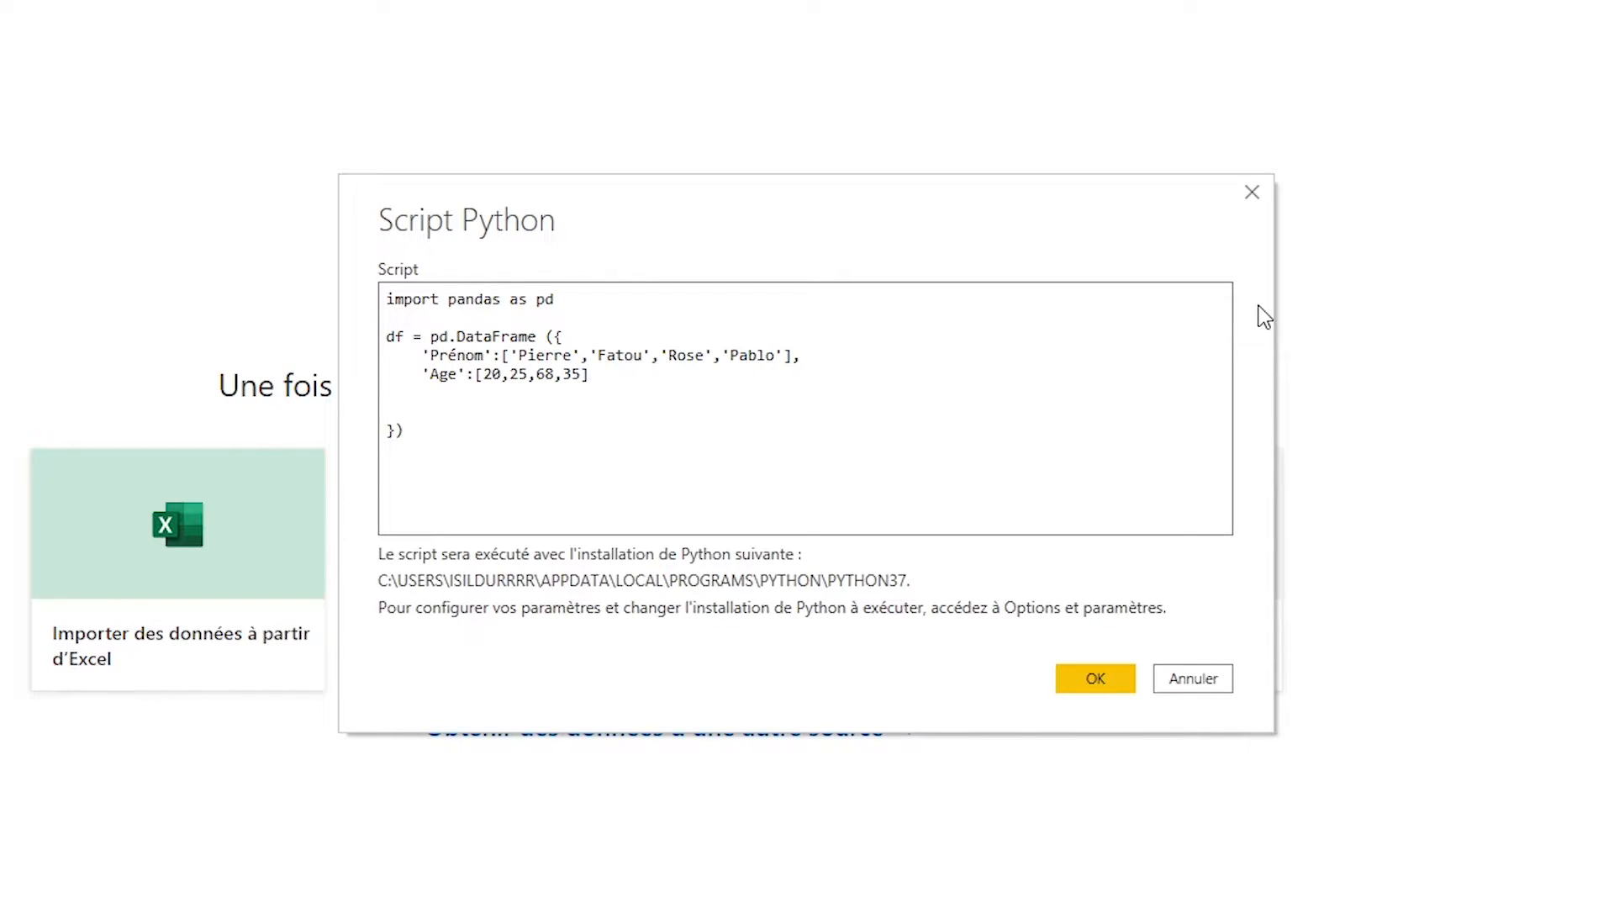
key("Delete")
Finish the script with print (df) and run it as the data source
key("Down")
key("Down")
key("Down")
type("print (df)")
left_click(1117, 684)
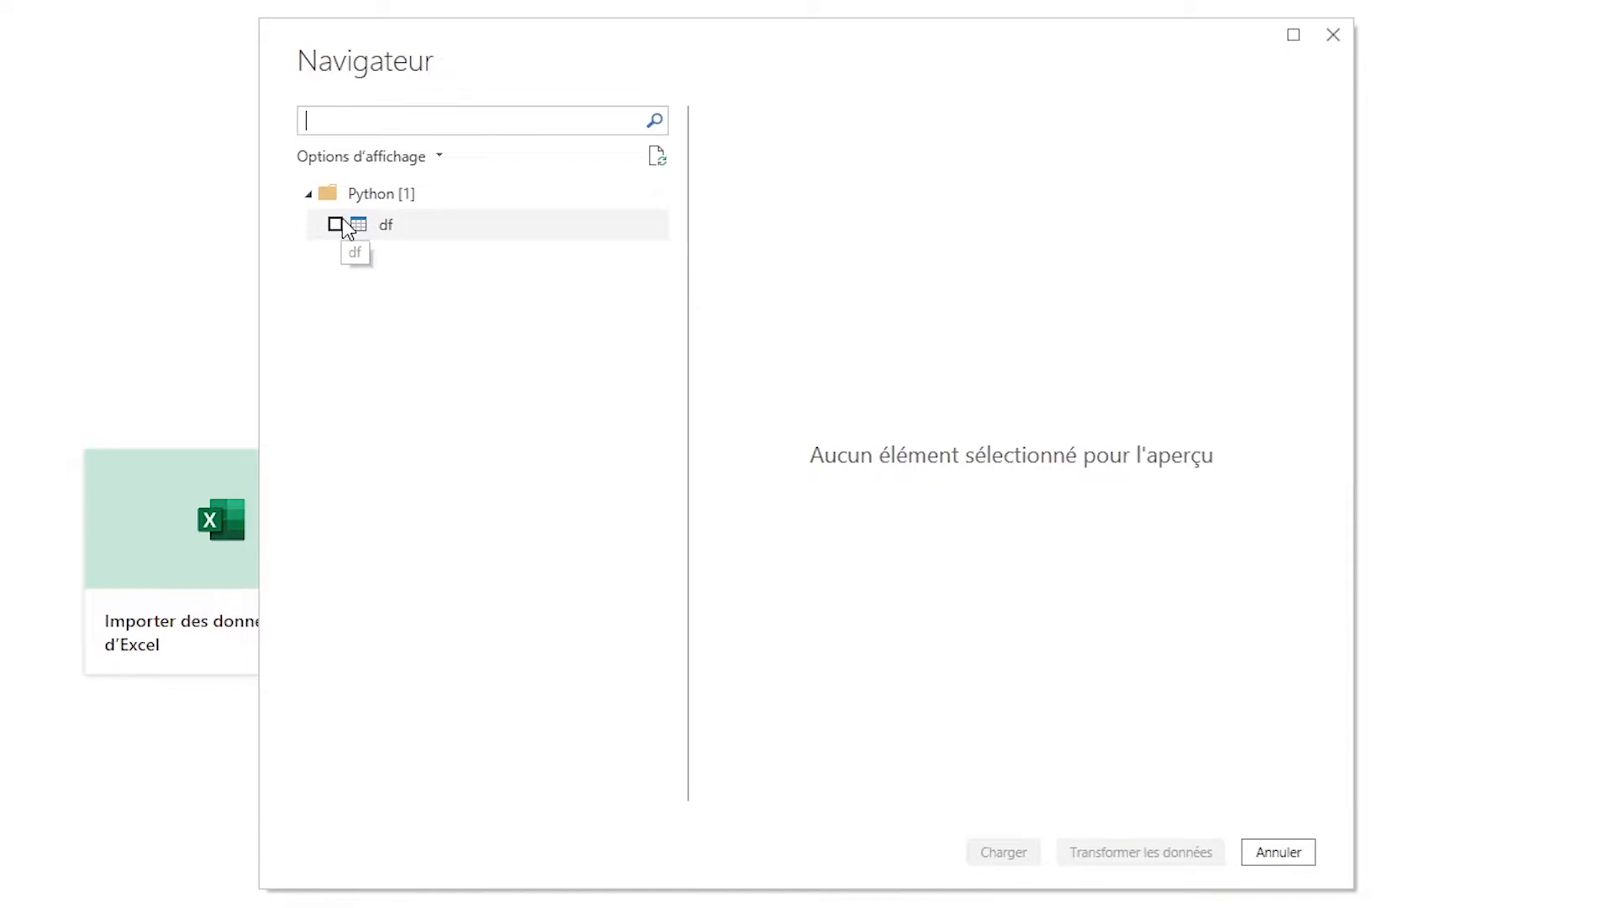
Load the df table into the report and check its rows in the data view
left_click(488, 299)
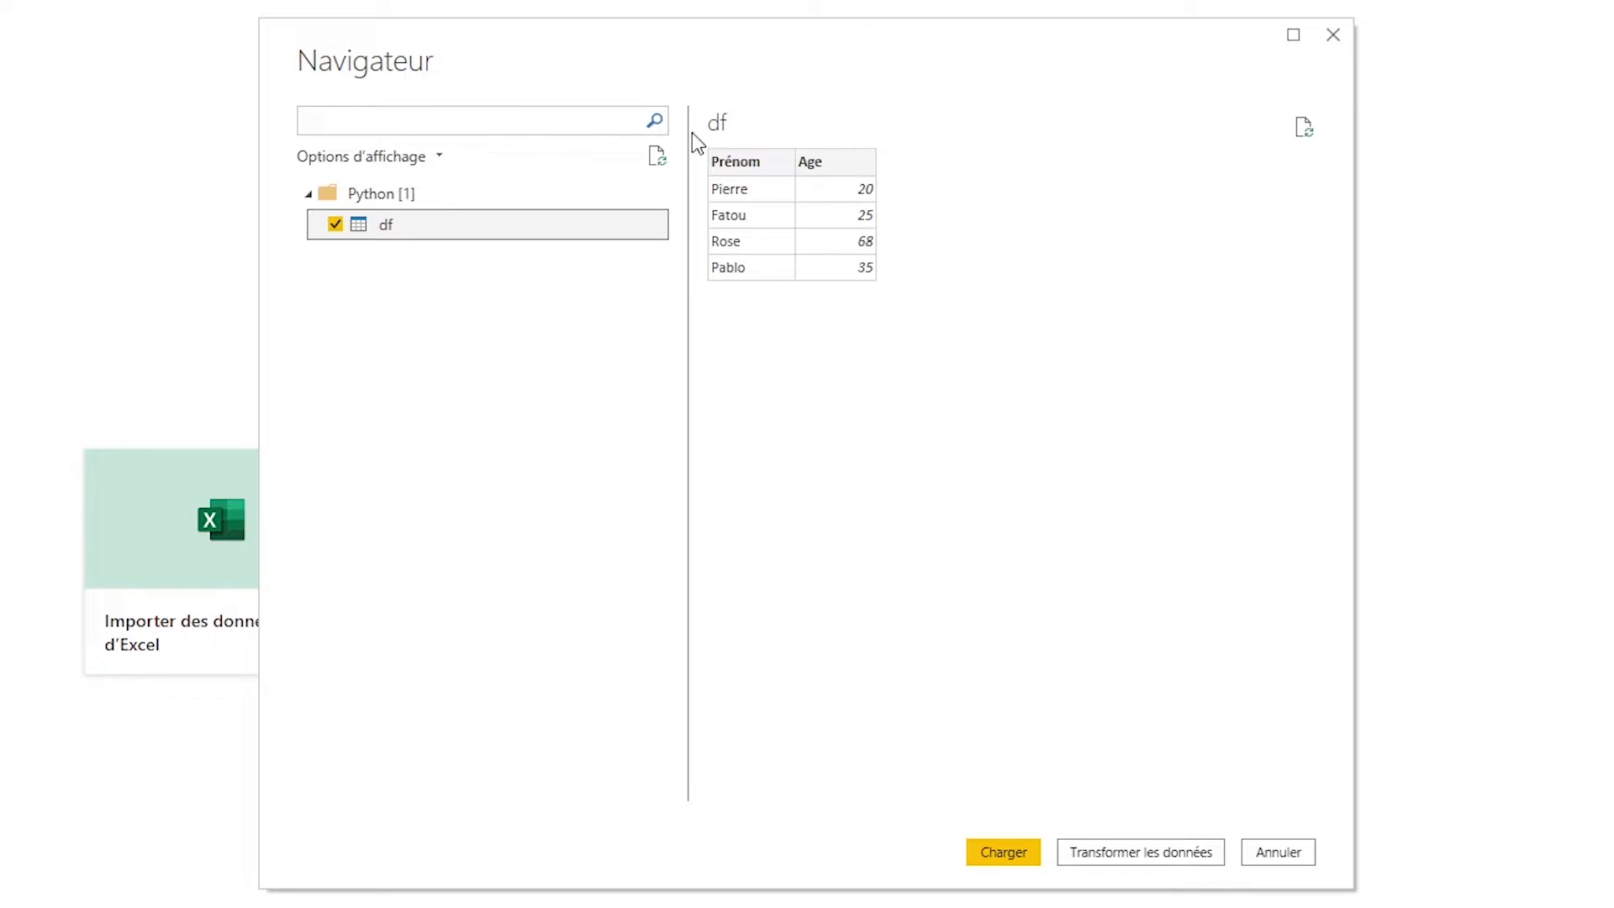
left_click(1002, 857)
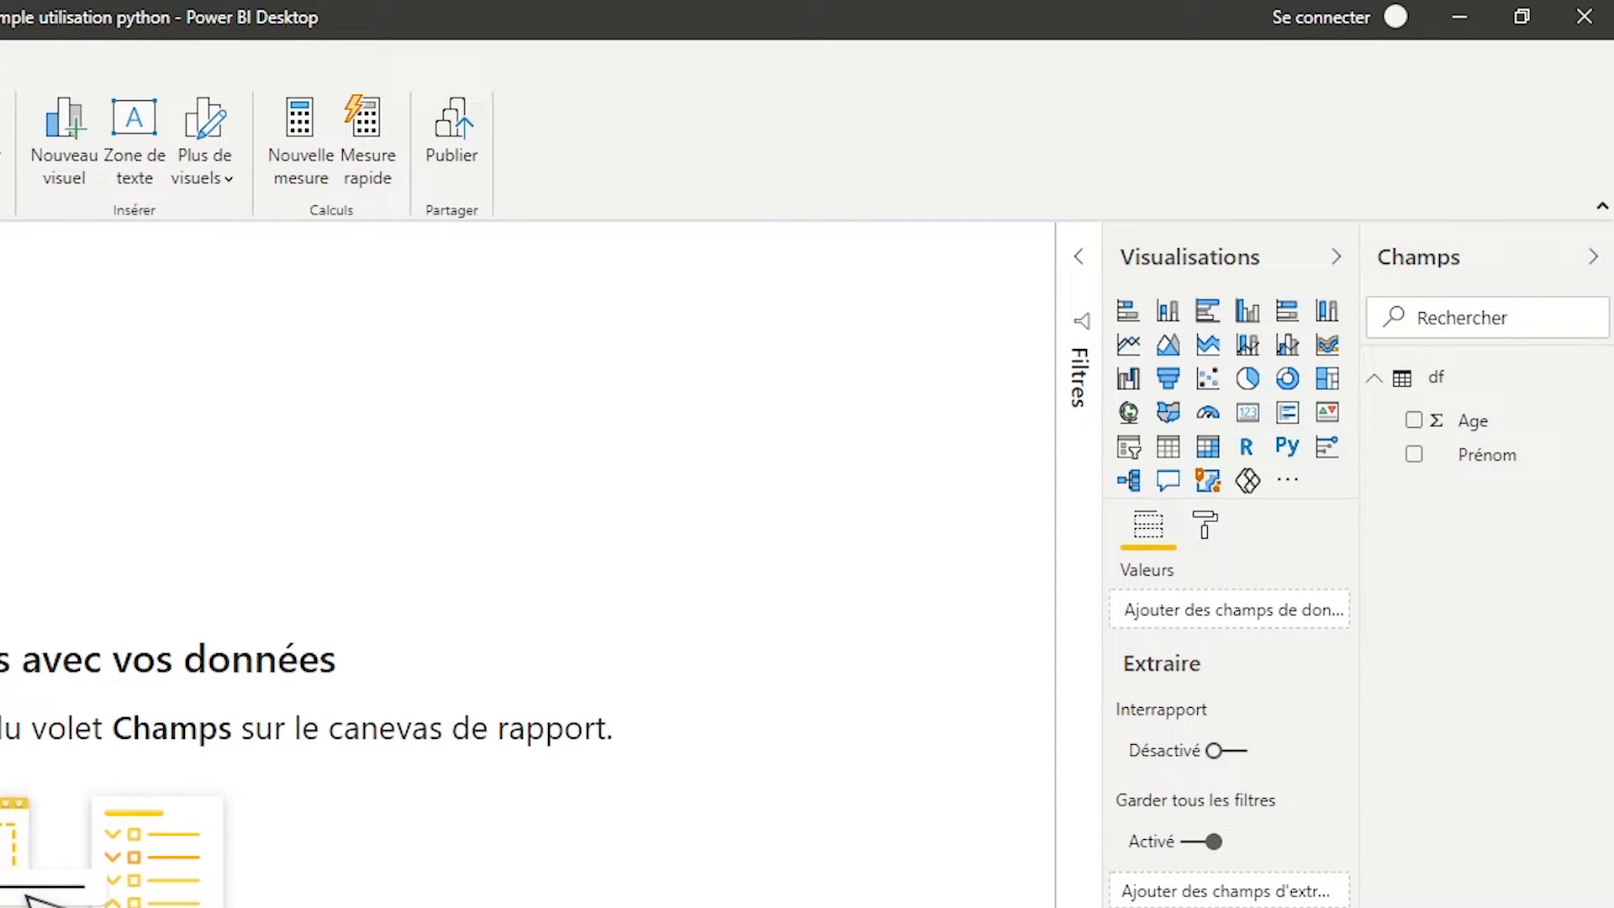
left_click(18, 187)
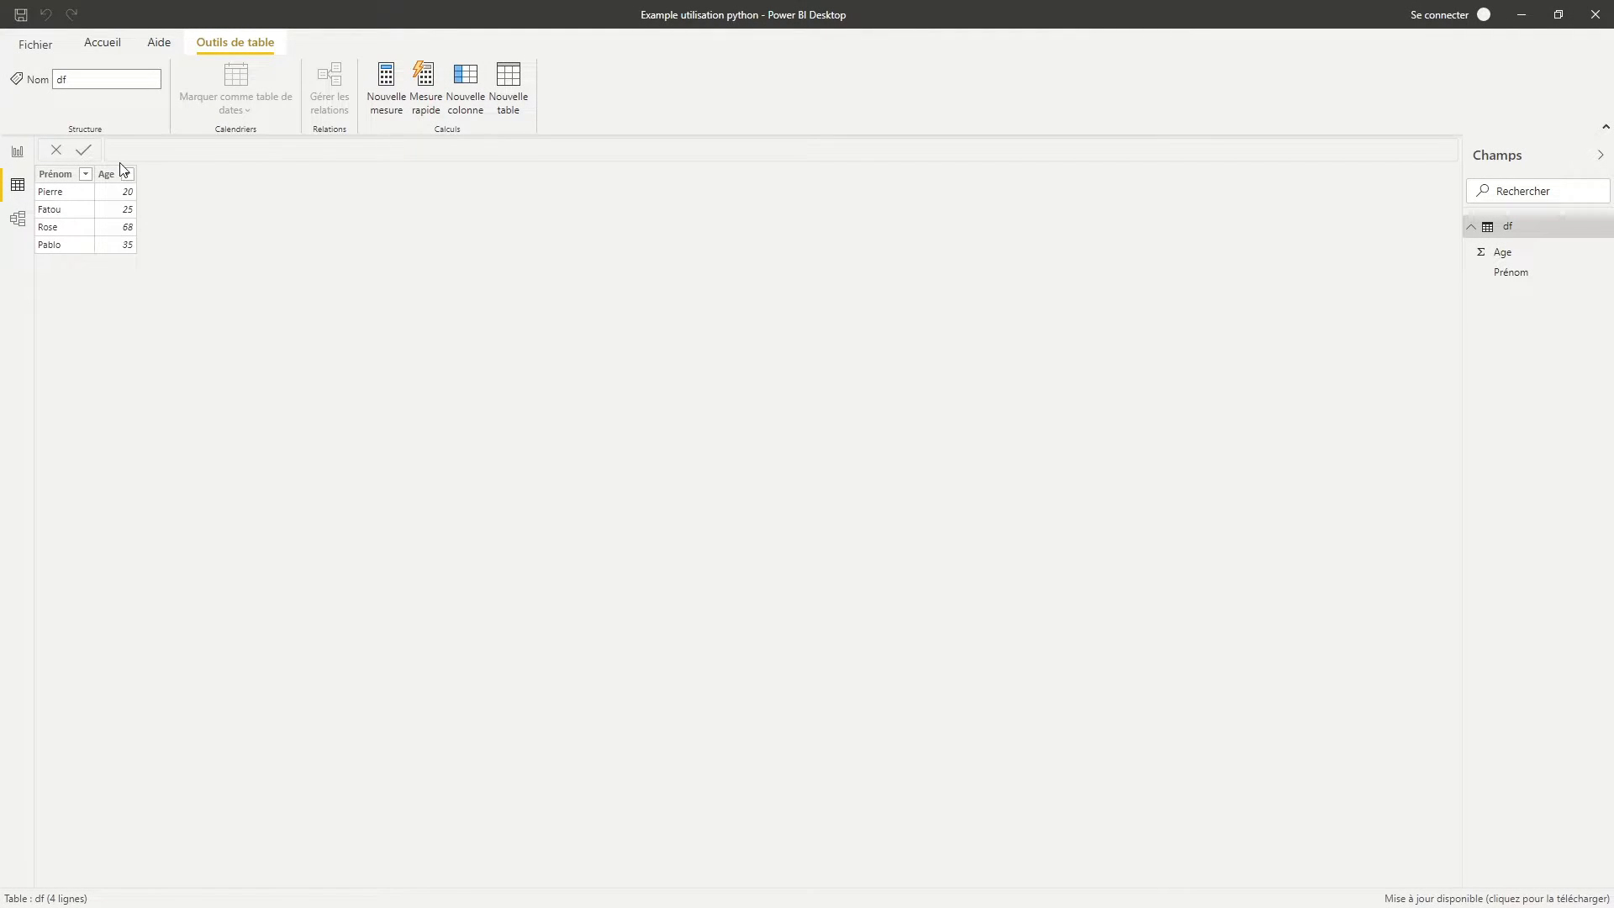
left_click(17, 152)
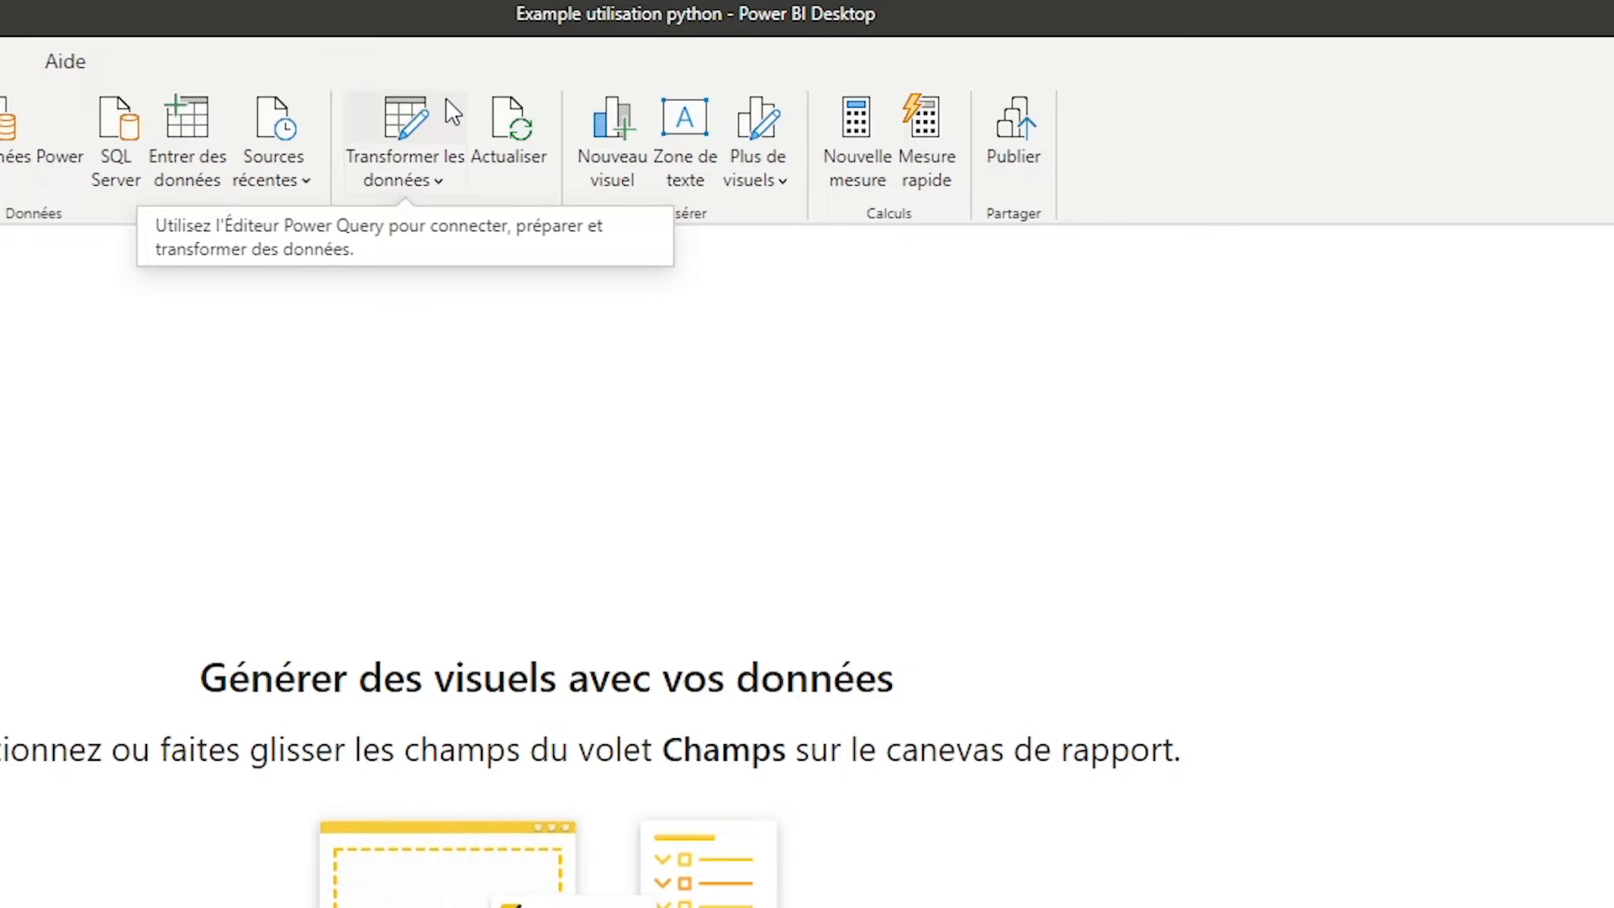
Transform the df query with a Python script building DataFrame dfm with four first names in Fname and Japon, Canada, Maroc, France in Pays, and expand dfm
left_click(450, 108)
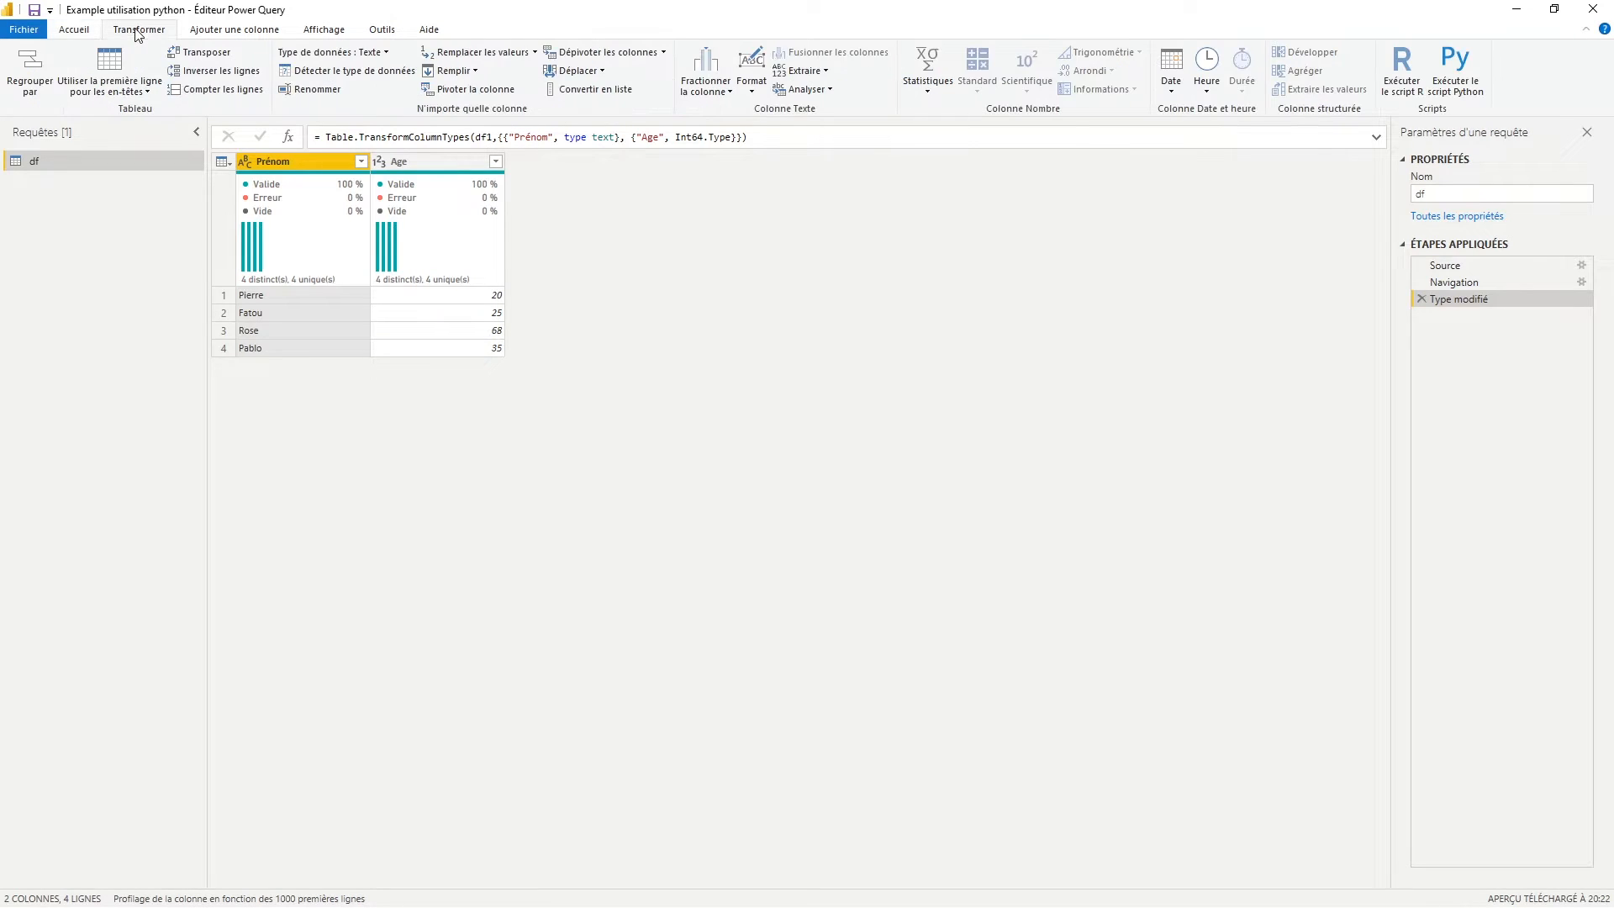
left_click(1472, 77)
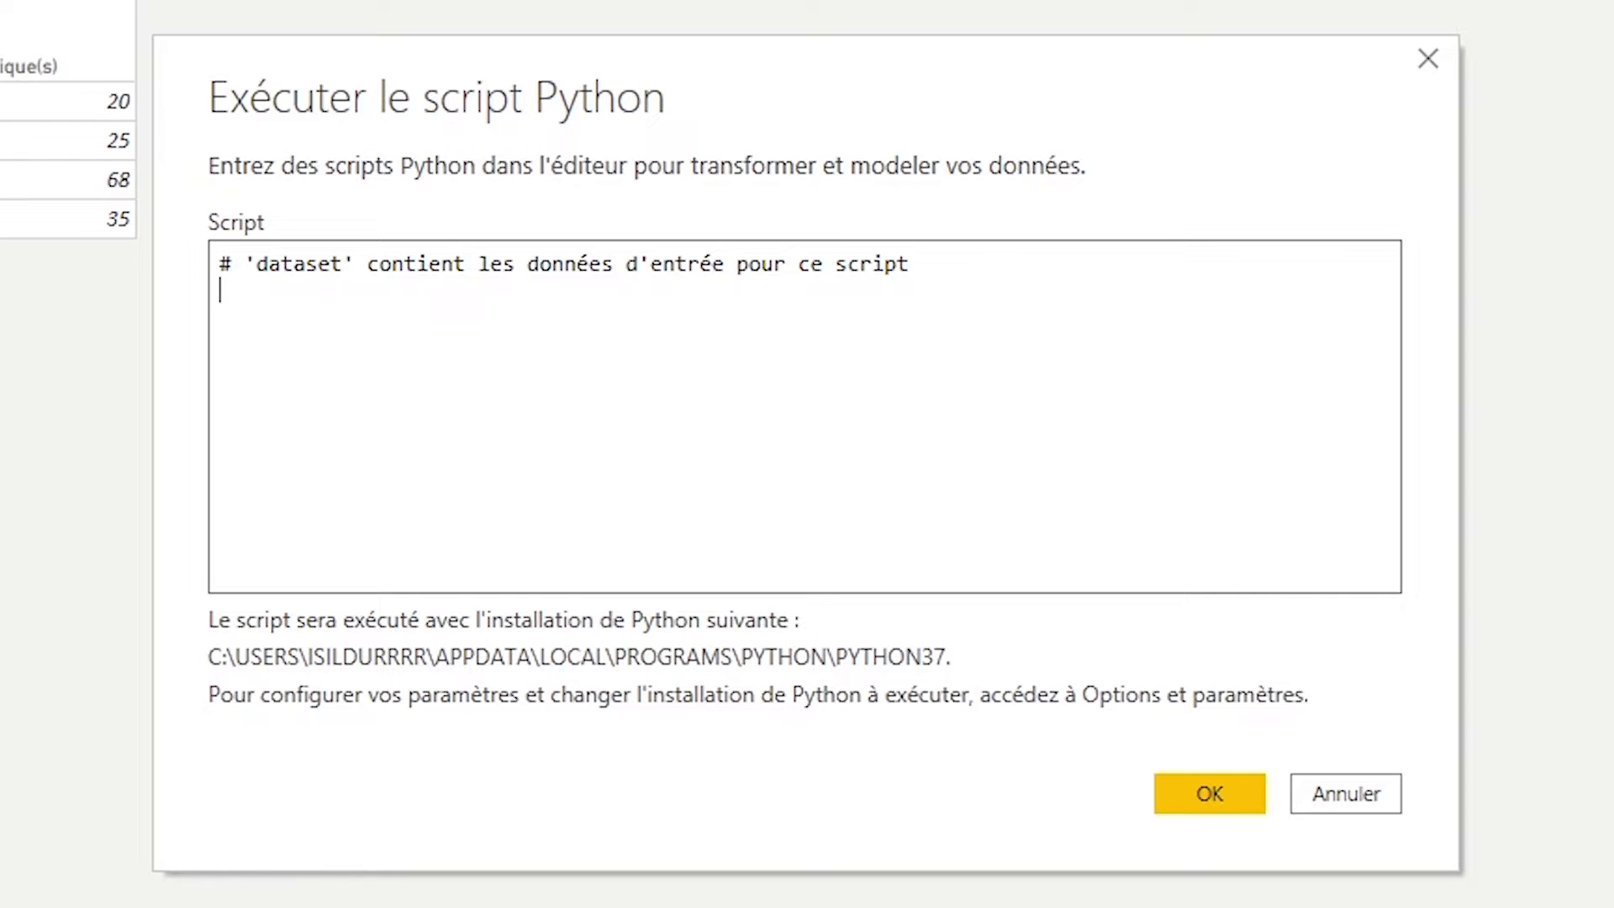
type("import pandas as pd dfm = pd.DataFrame({     'Fname':['Abde','Christine','Paul','Valentina'],     'Pays':['Japon','Canada','Maroc','France']  }) print (dfm)")
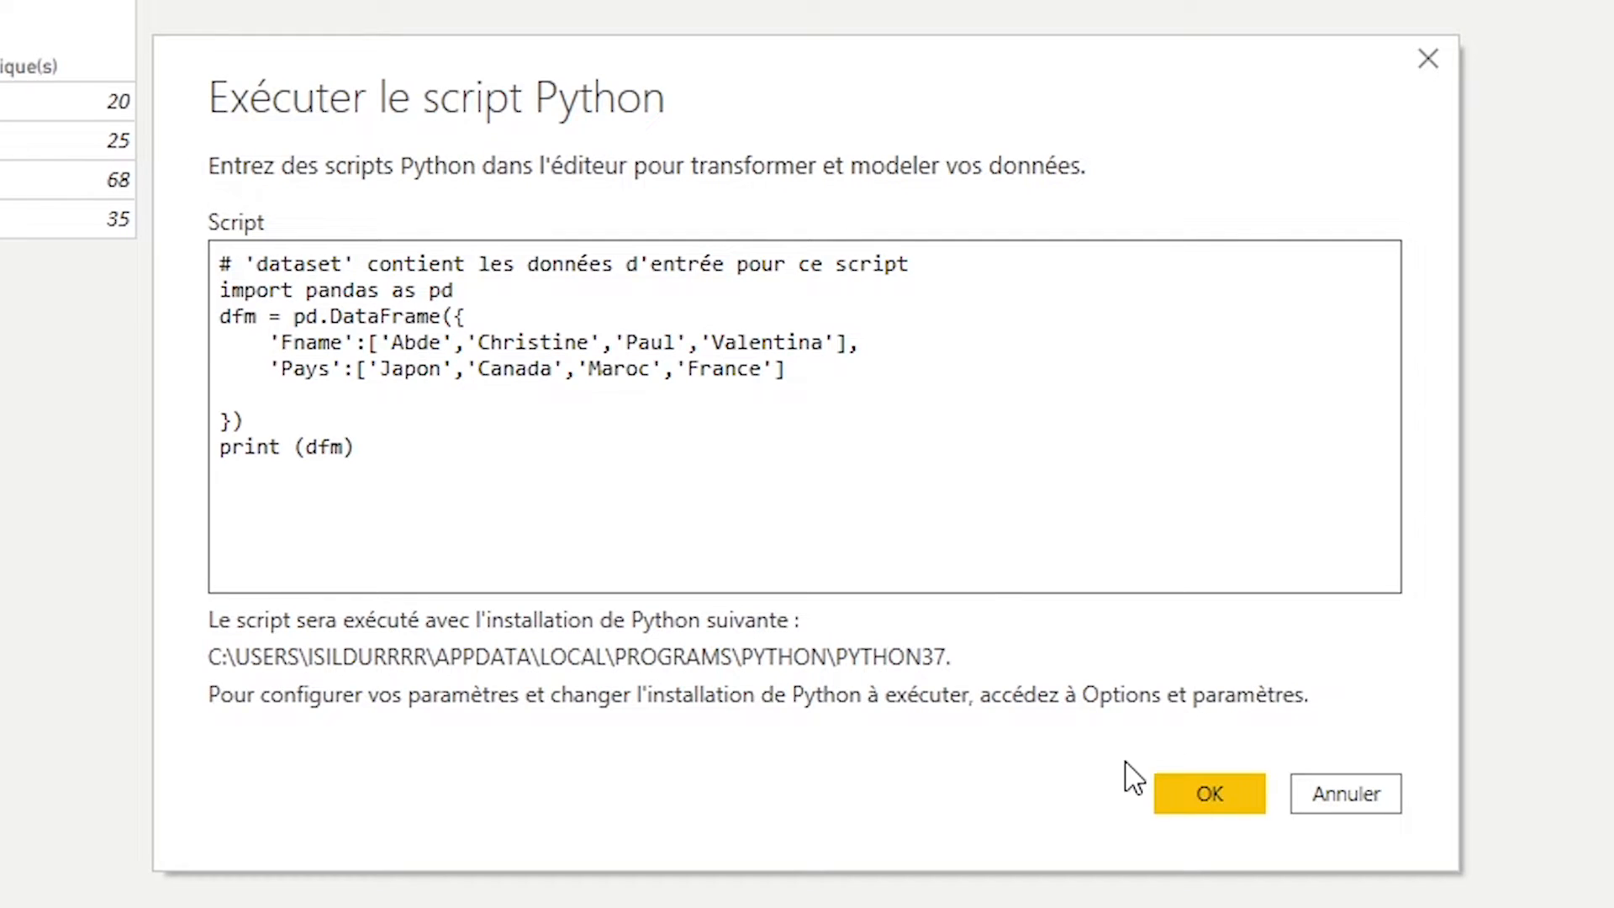
left_click(1188, 790)
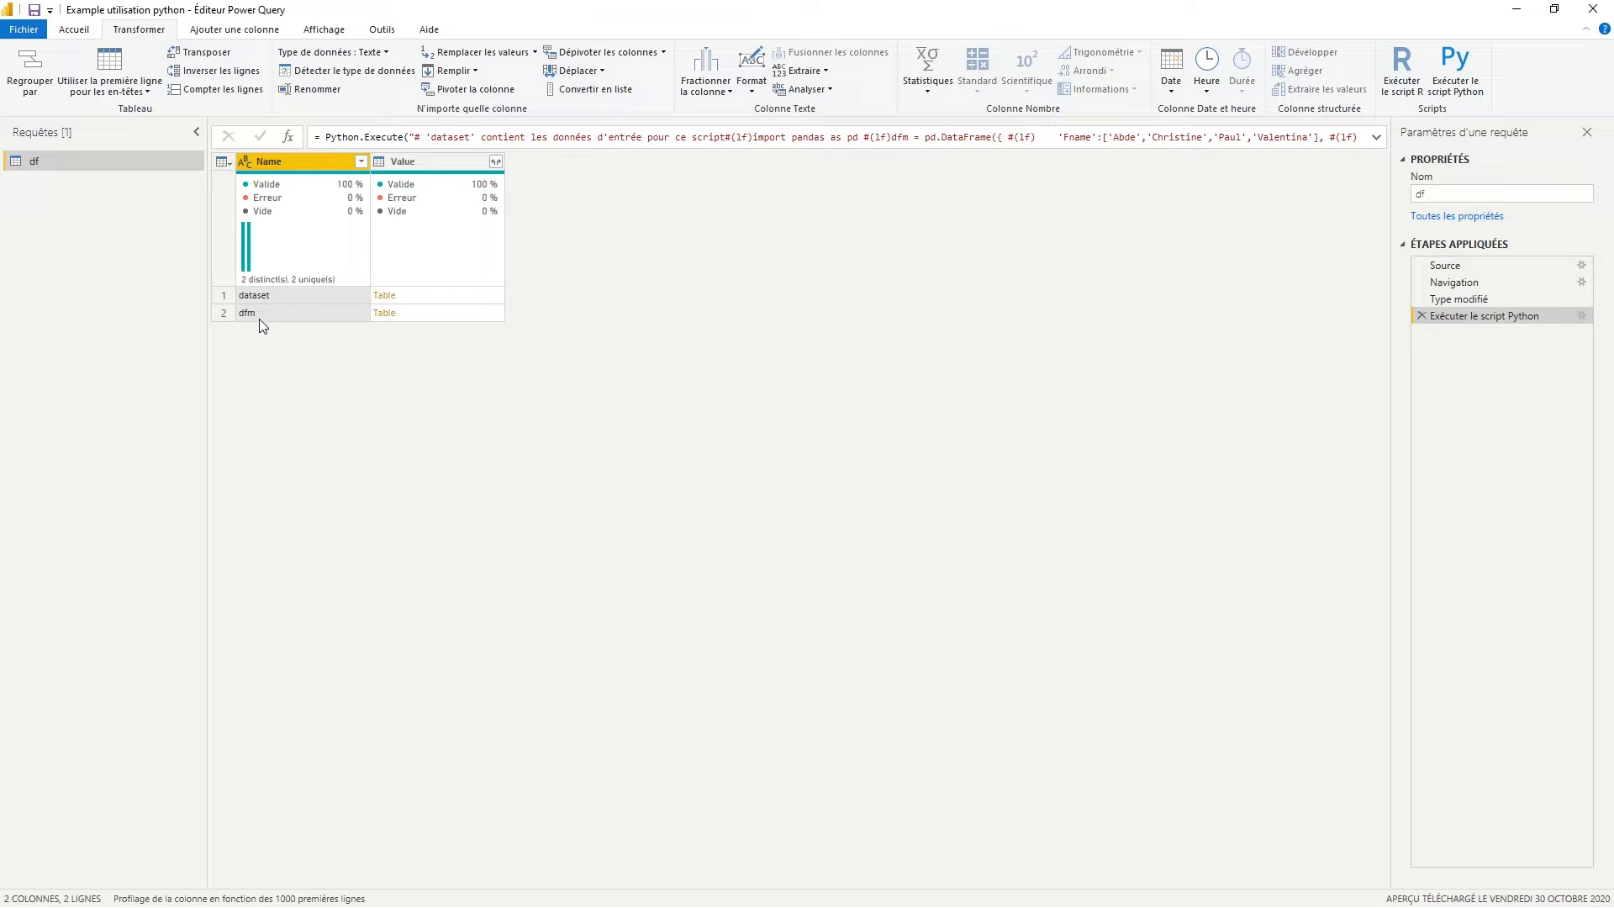
left_click(261, 320)
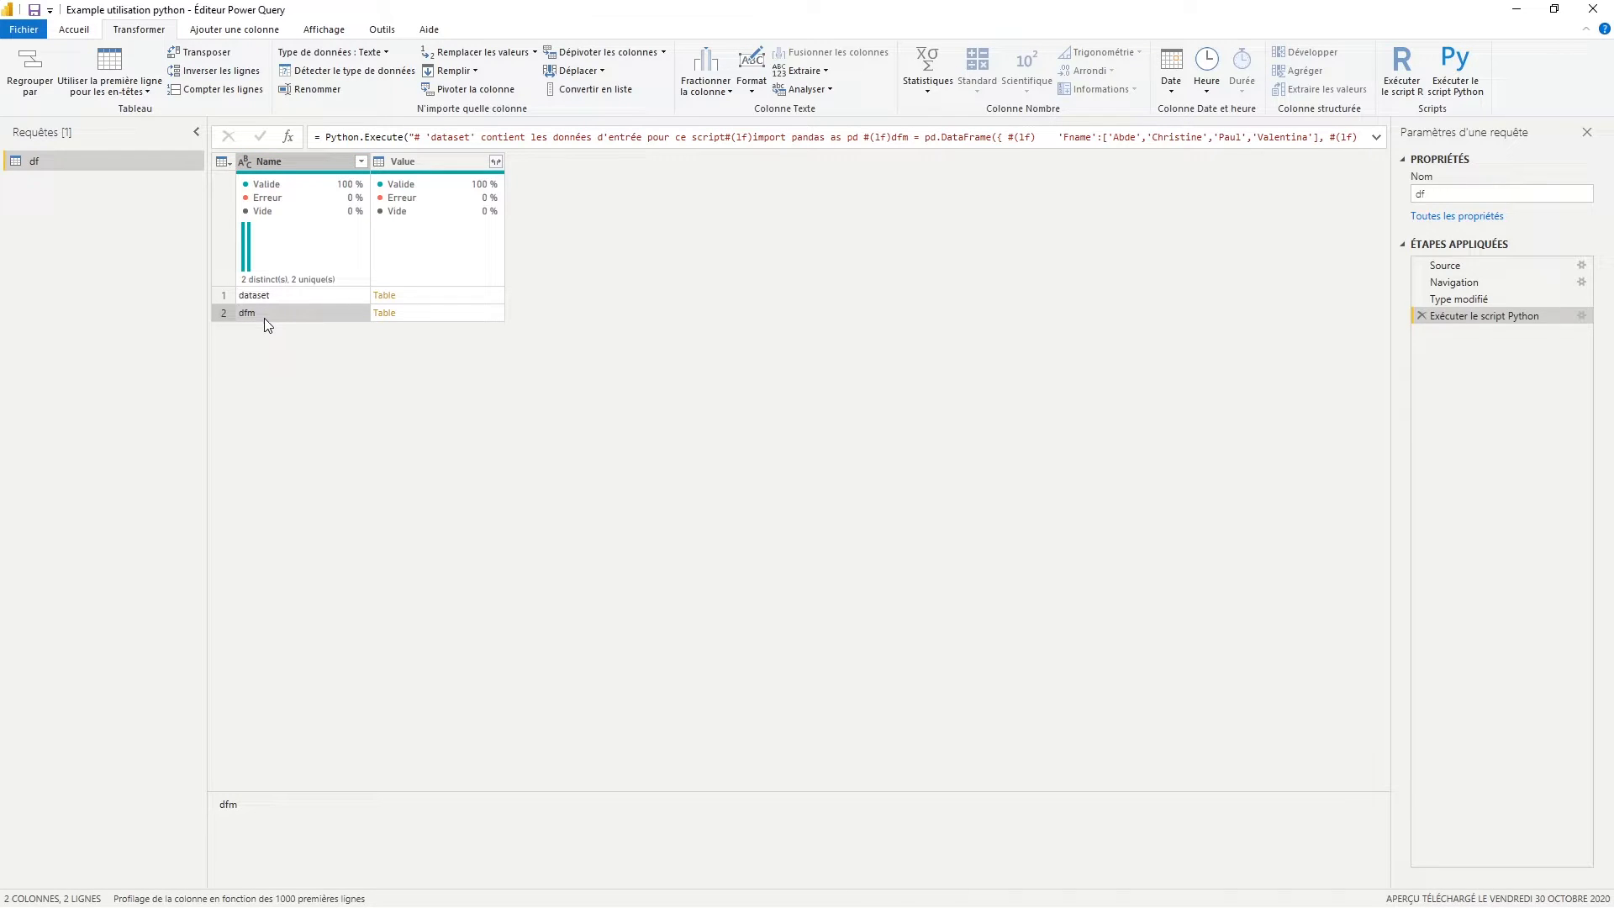
left_click(382, 313)
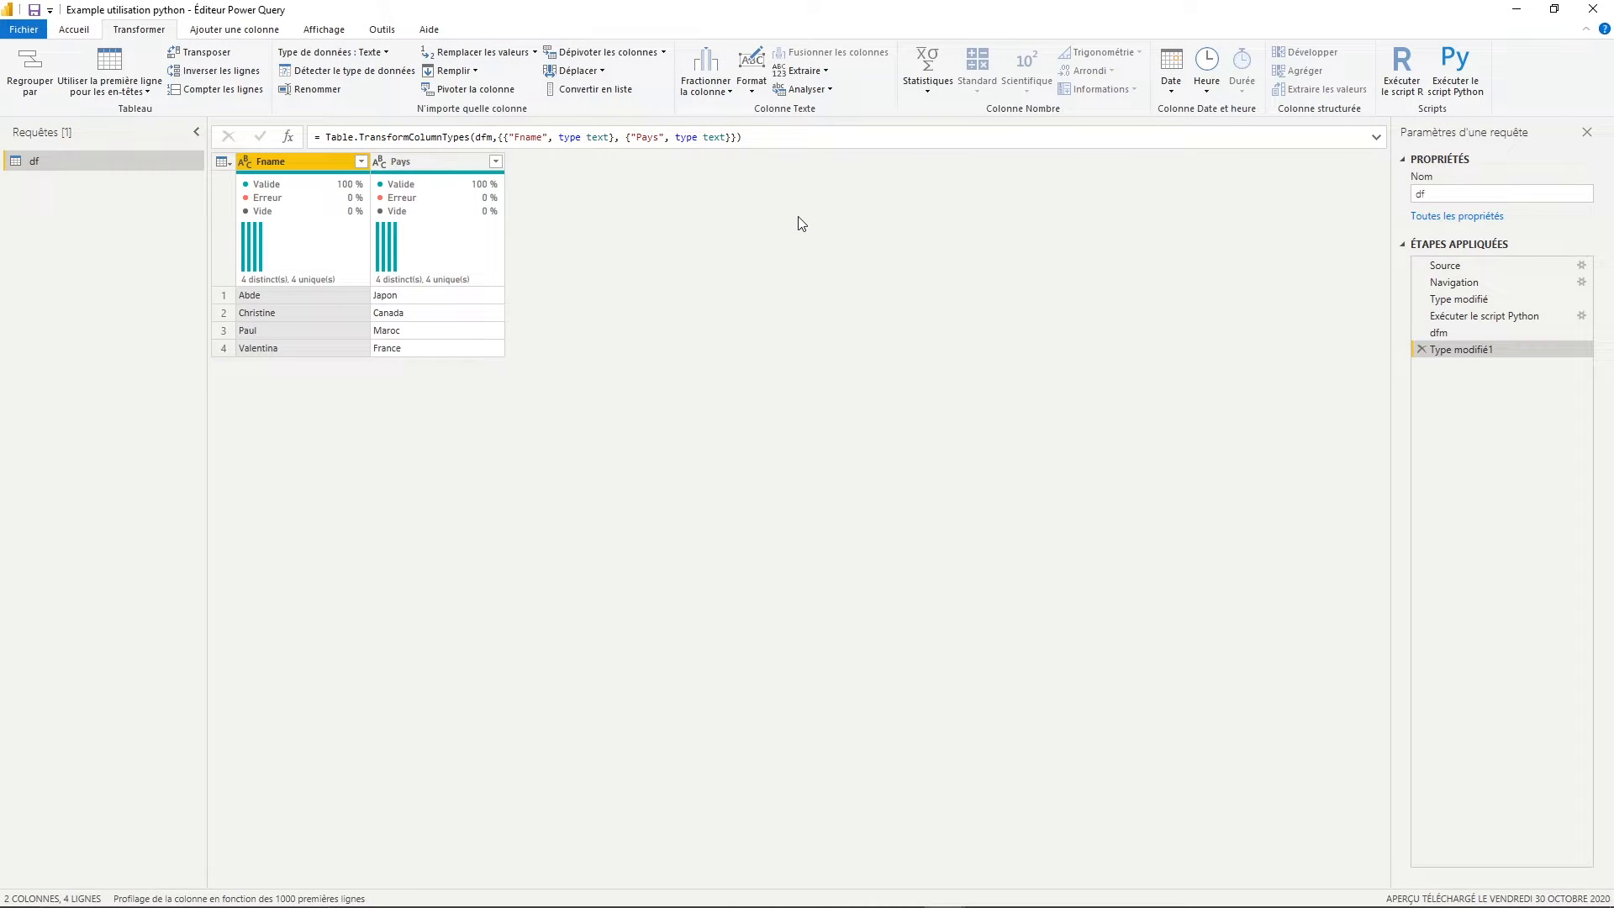
Write another Python script that loads dataset into pandas DataFrame df and exports it to exportpython.csv on the Desktop with index=False
left_click(1466, 63)
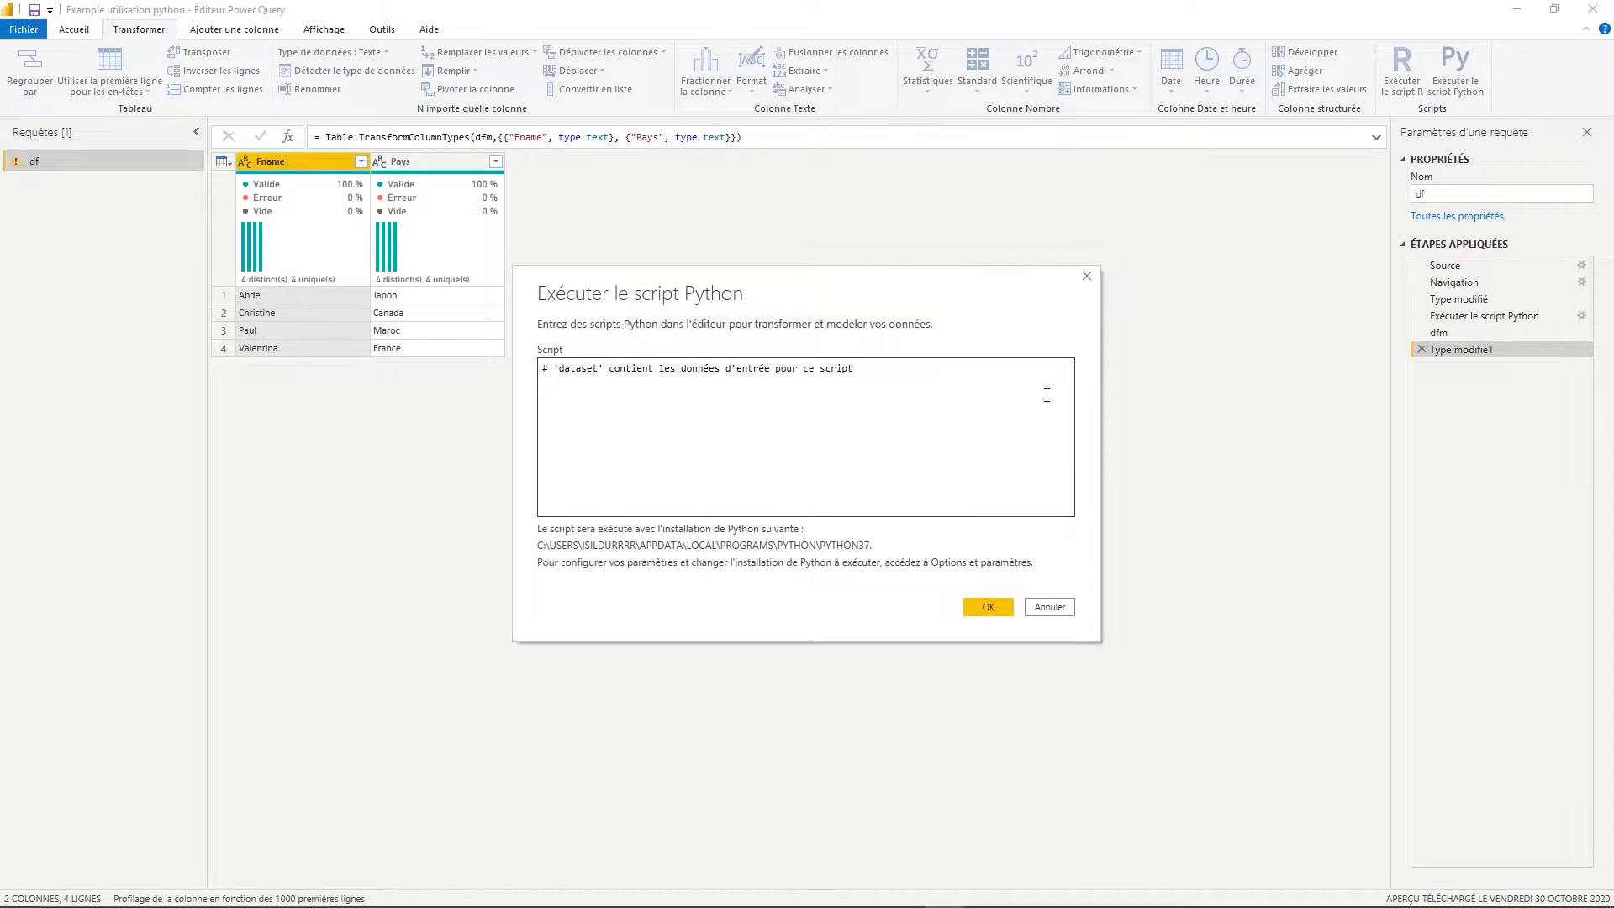
left_click(749, 466)
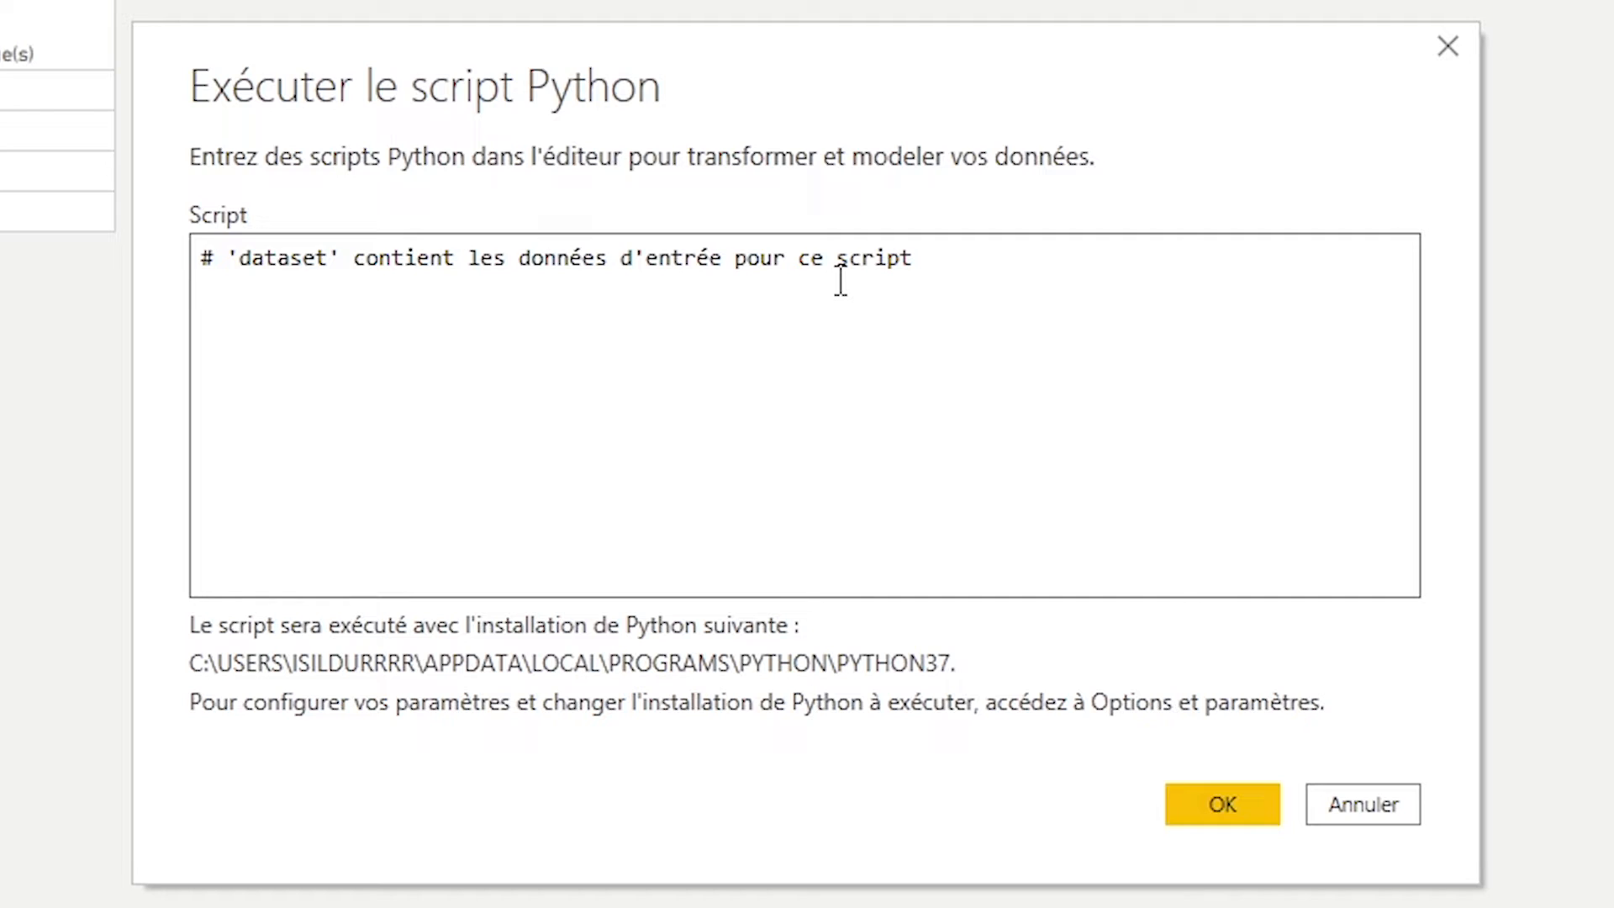
type("df = pandas.D")
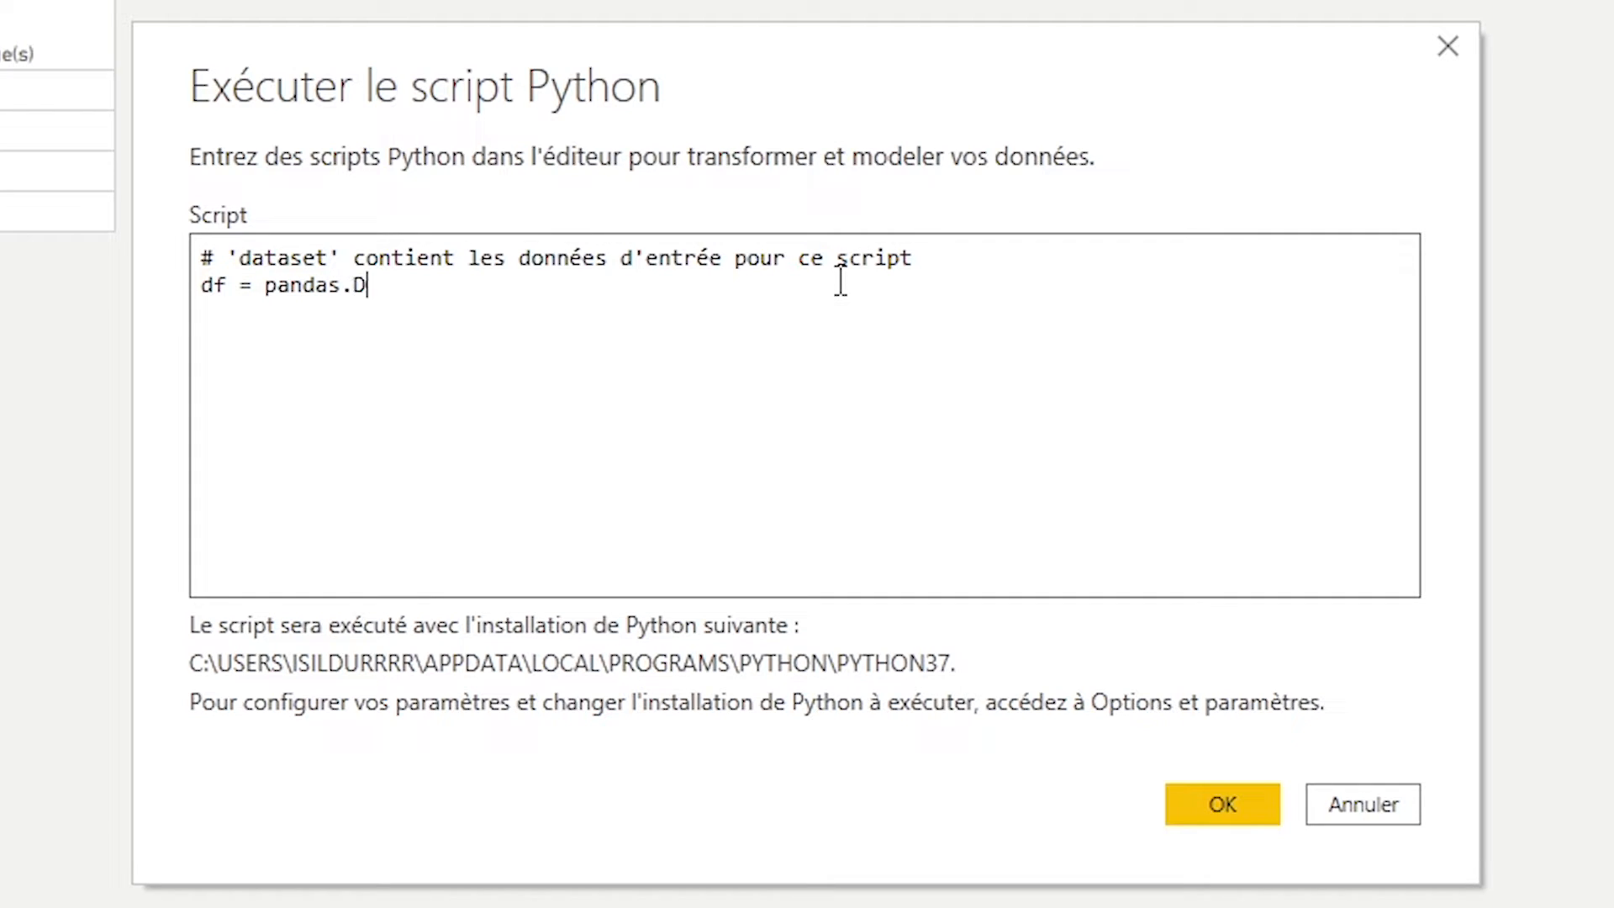
type("ataFrame(datase")
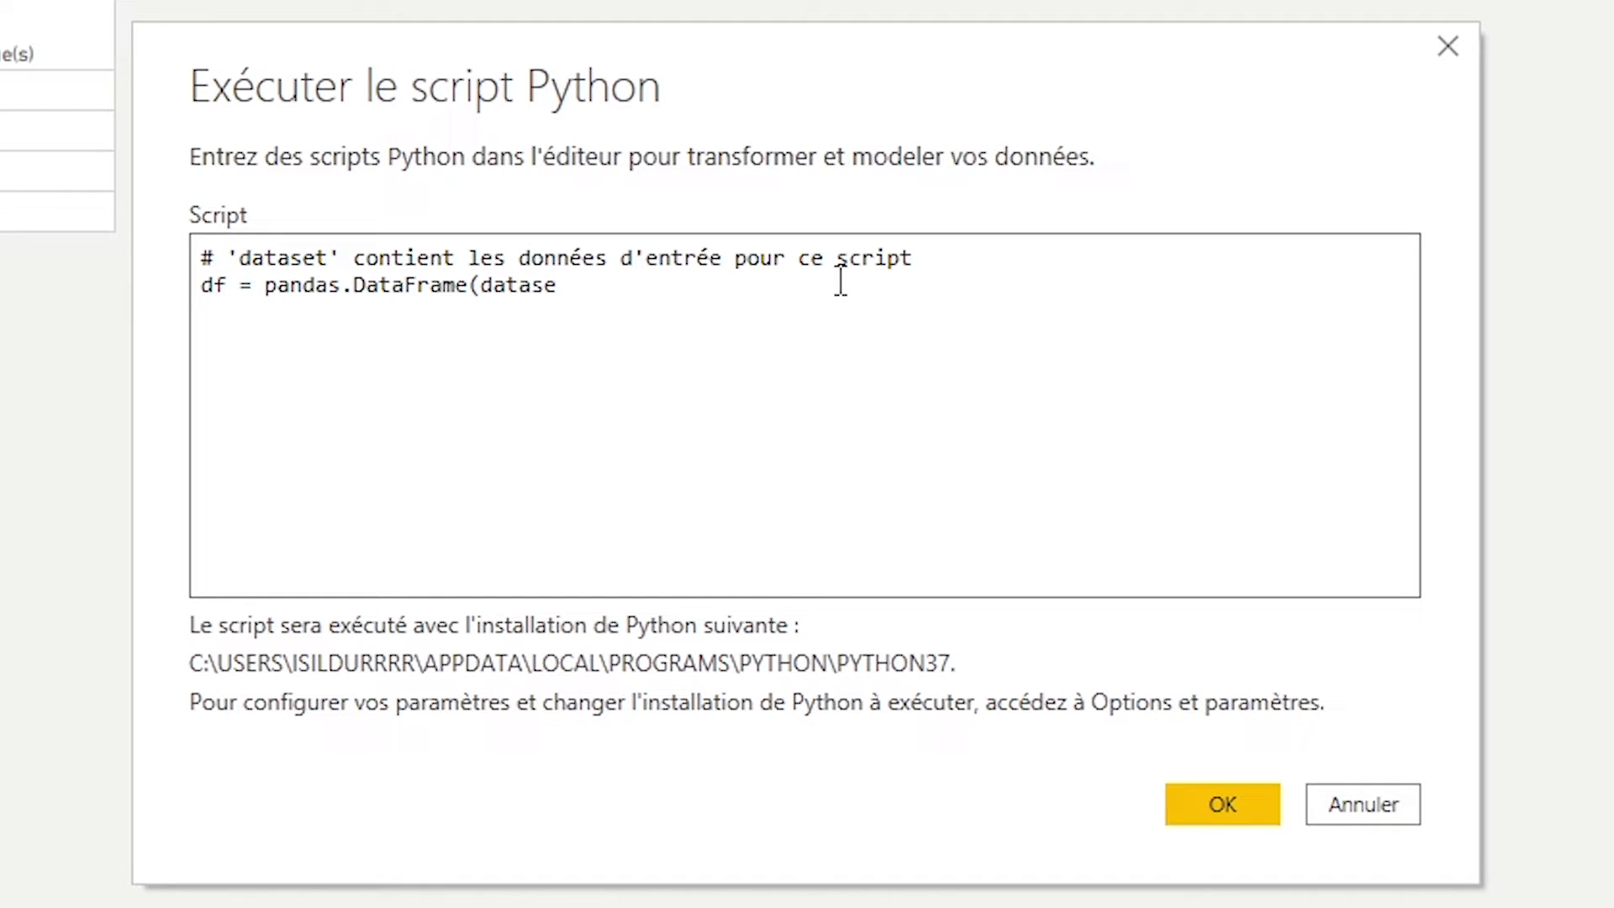
type("t)")
key("Return")
type("df.to_csv(")
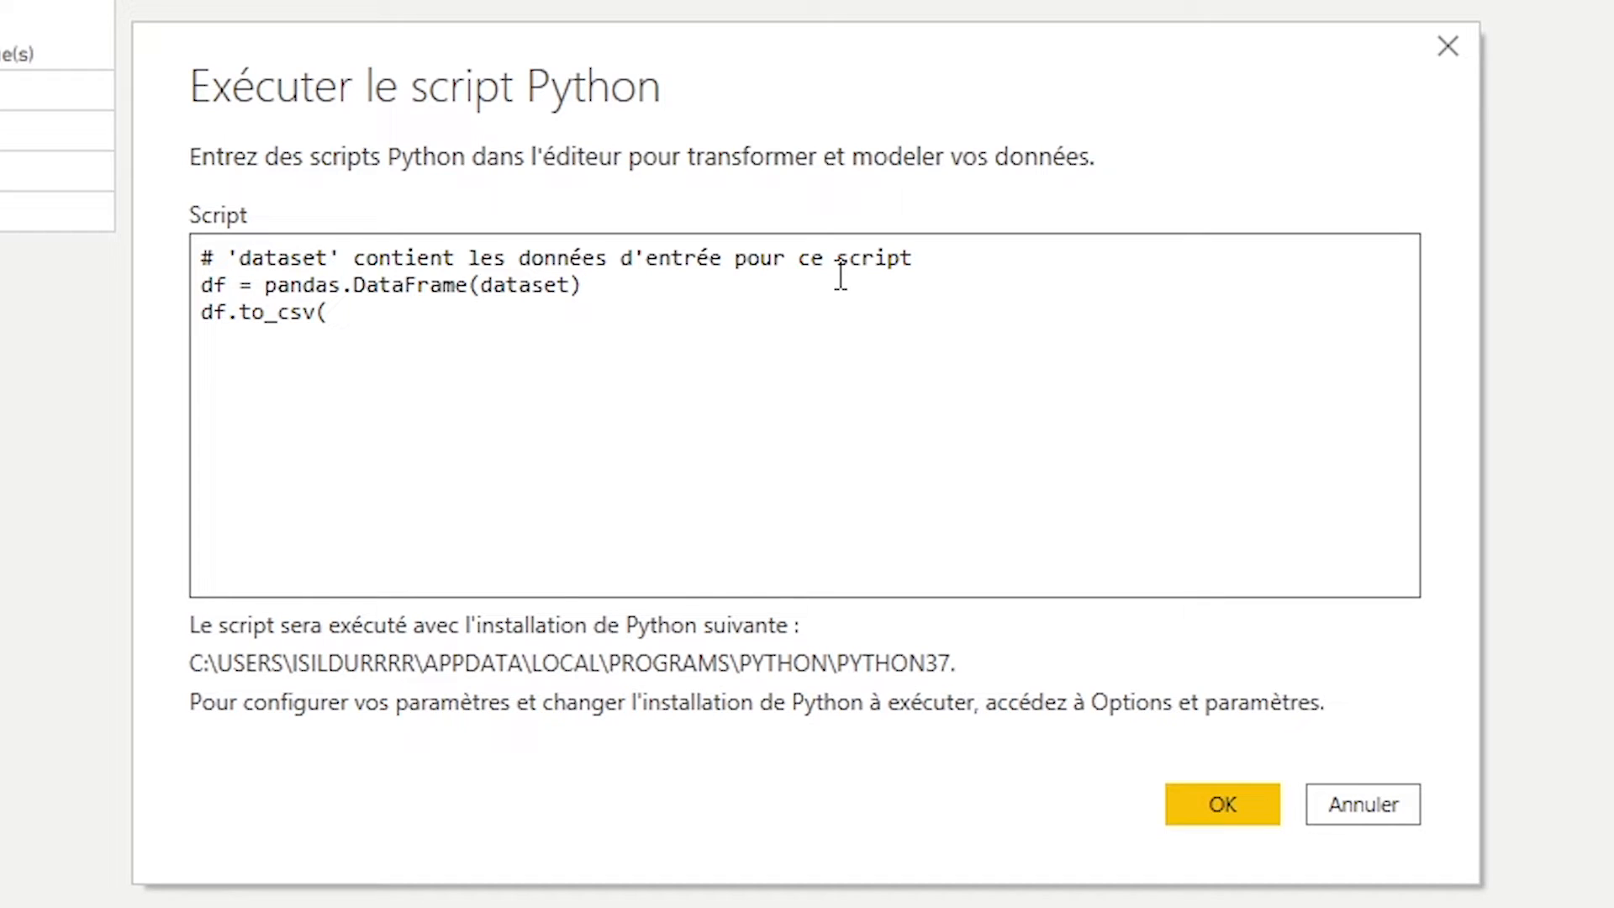
type("'C:\\\\Users\\\\JohnDoe\\\\Desktop\\\\exportpython.csv'")
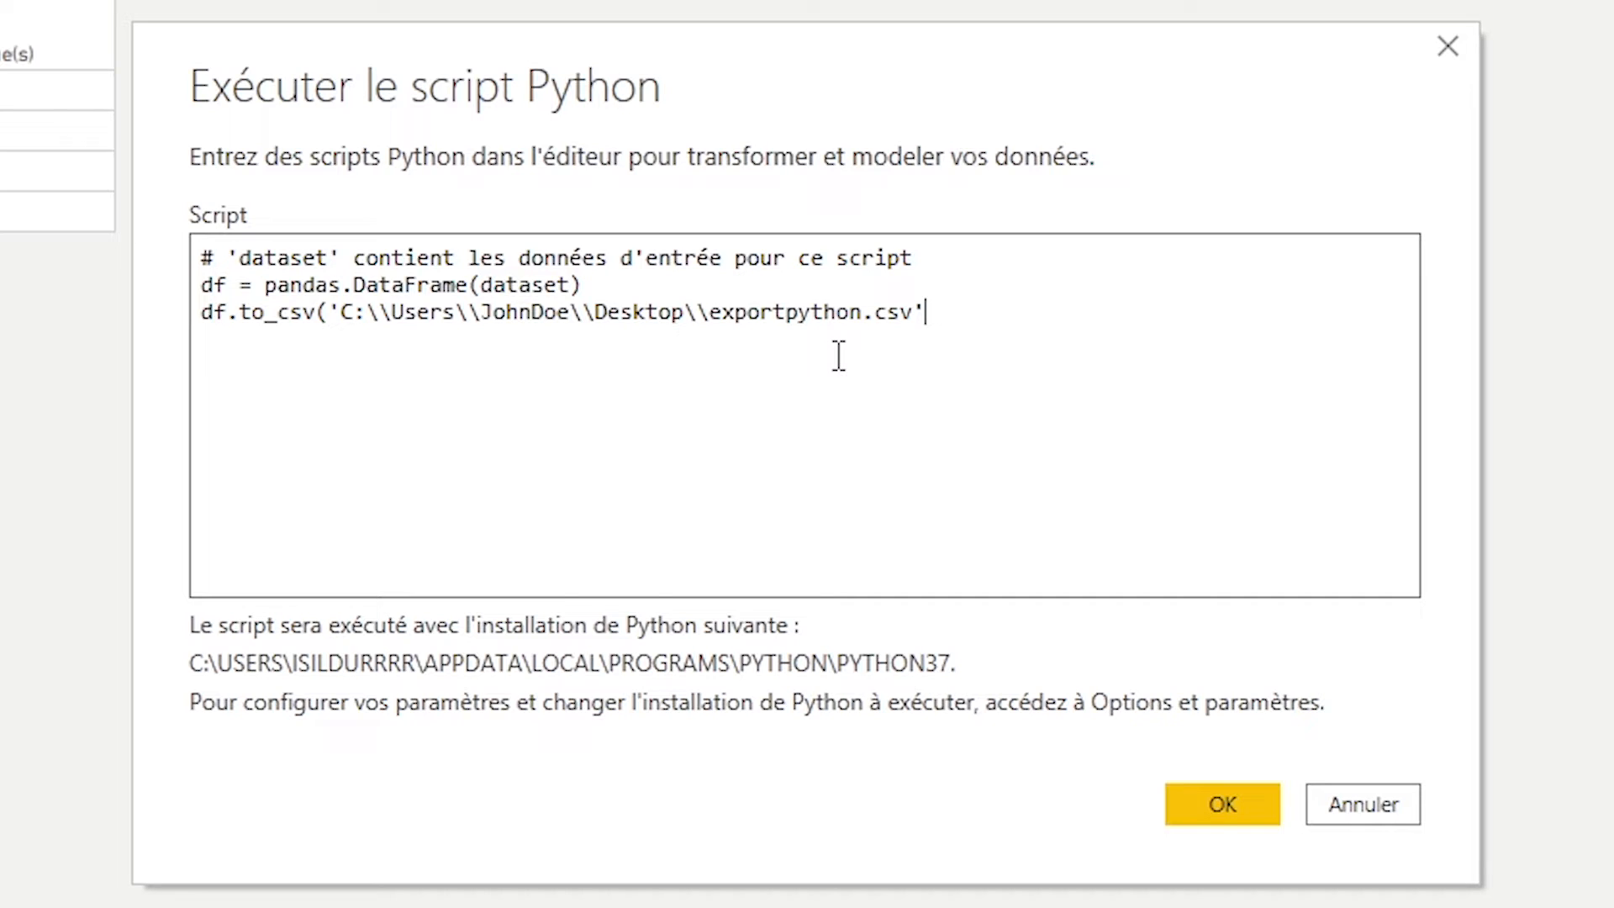
type(", index=False)")
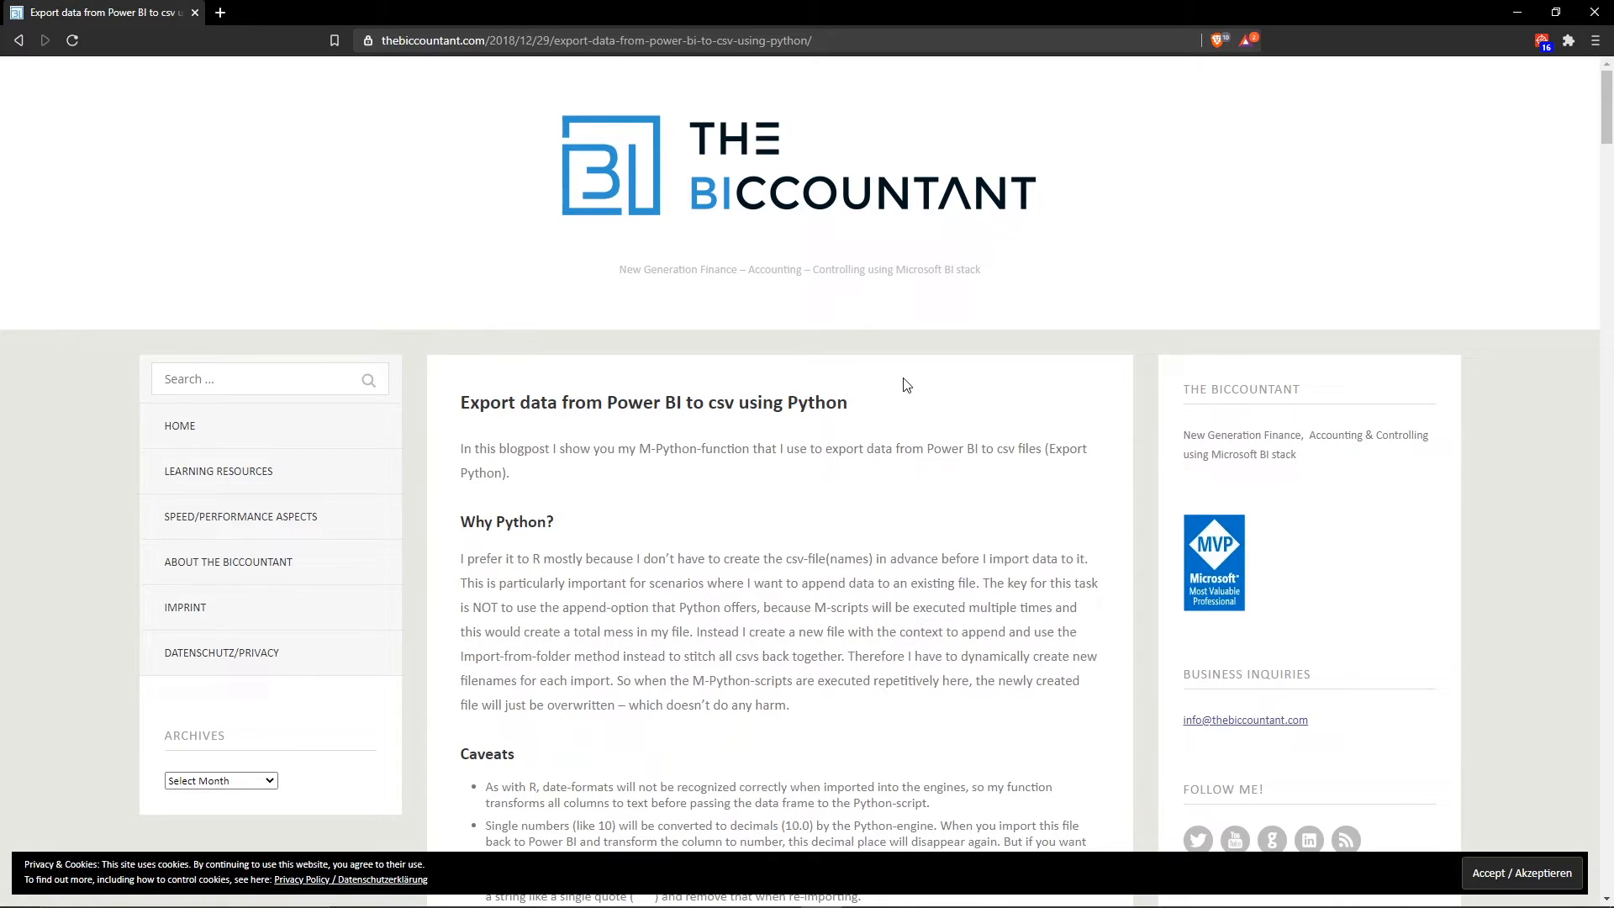
Select the full Table.ExportCsvPyhton.pq function code in the browser article on exporting to csv, and return to the Power Query Editor
scroll(906, 385, "down", 8)
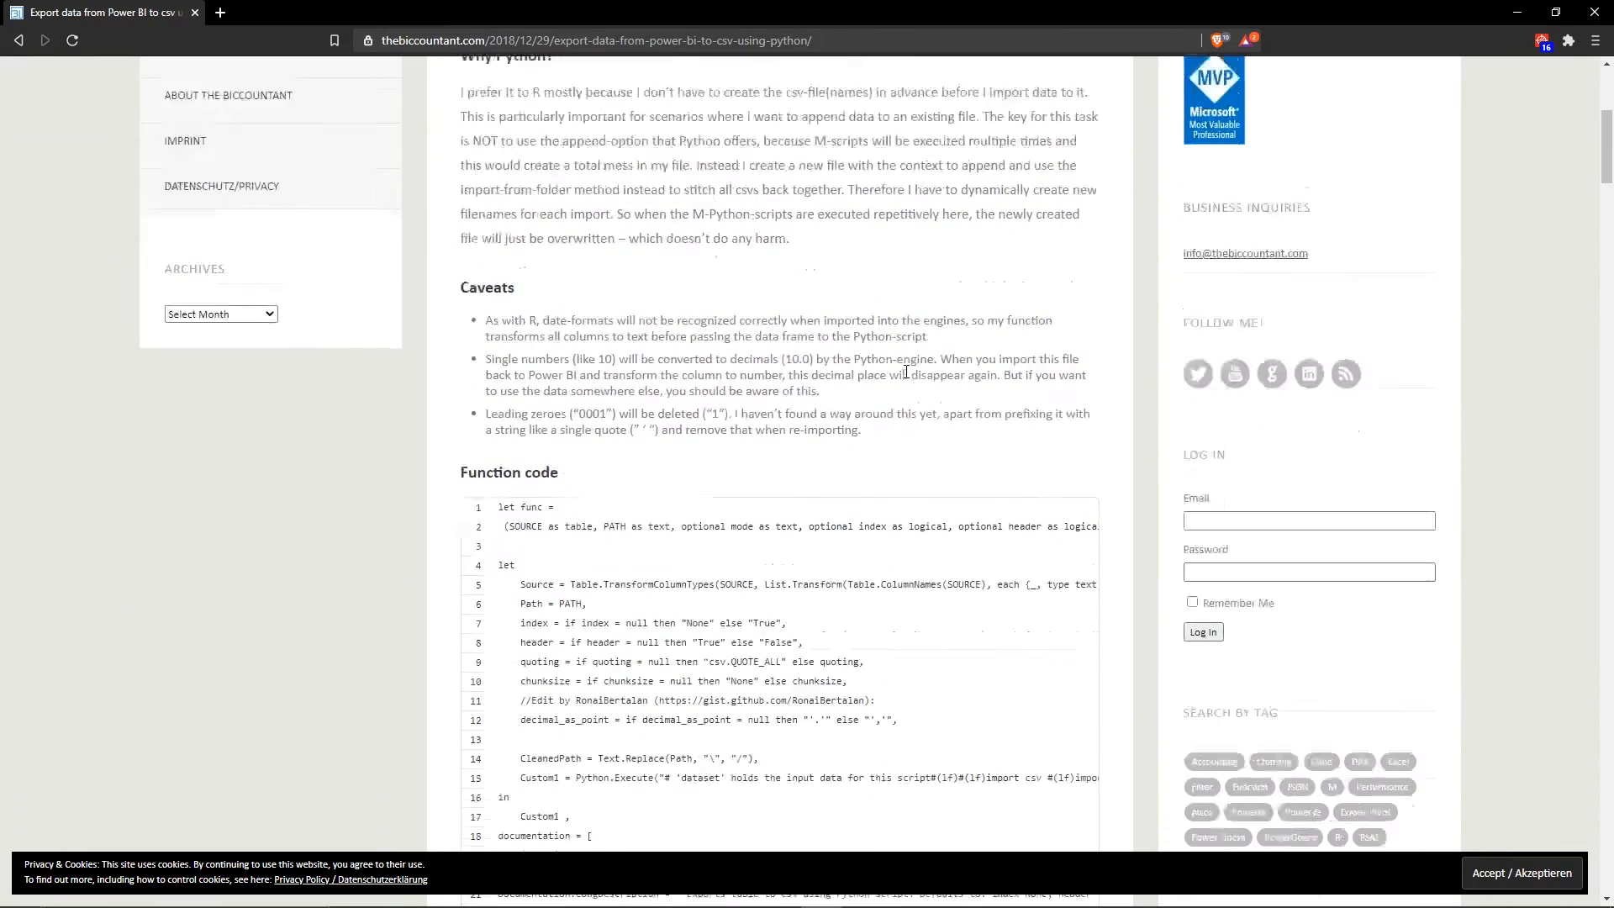
scroll(541, 269, "down", 1)
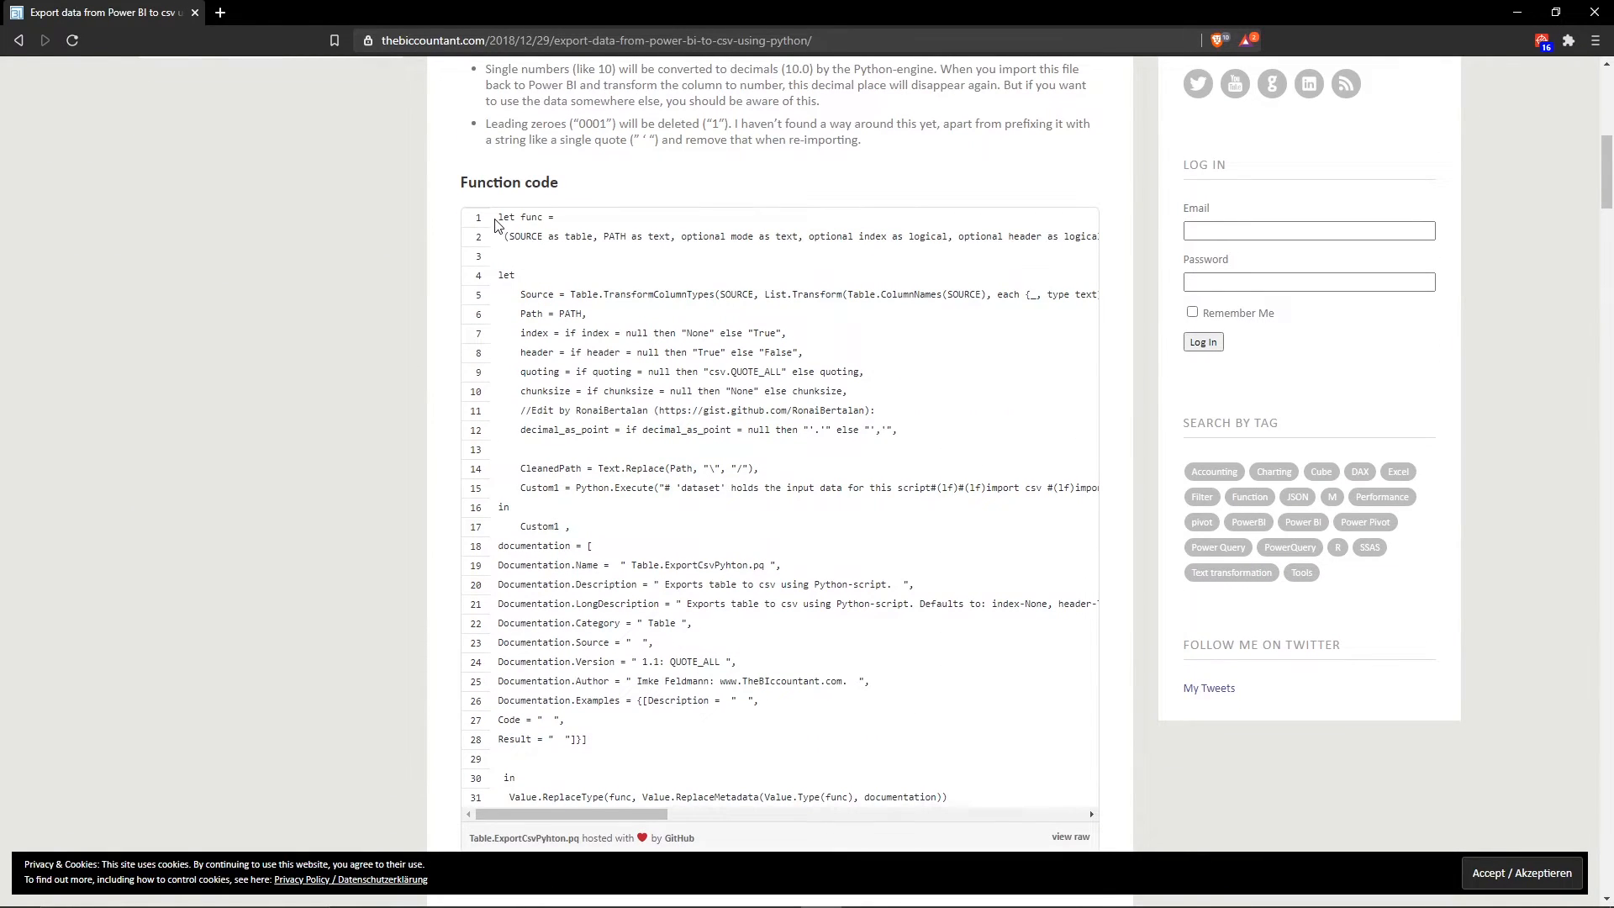
left_click_drag(501, 217, 975, 639)
scroll(1084, 551, "down", 2)
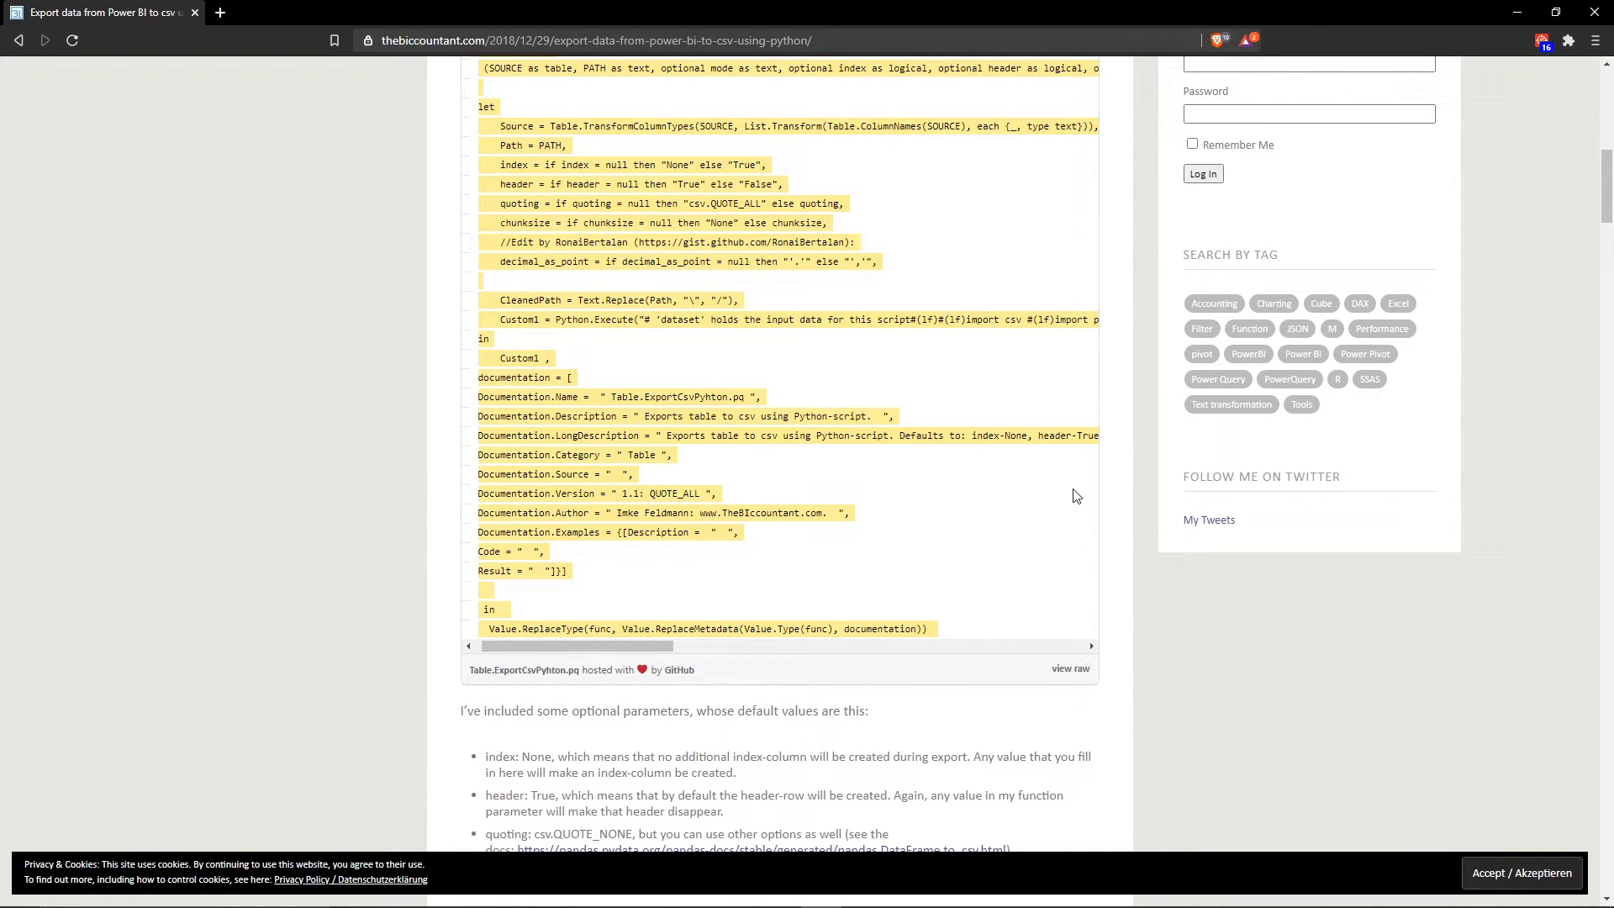
scroll(950, 555, "up", 1)
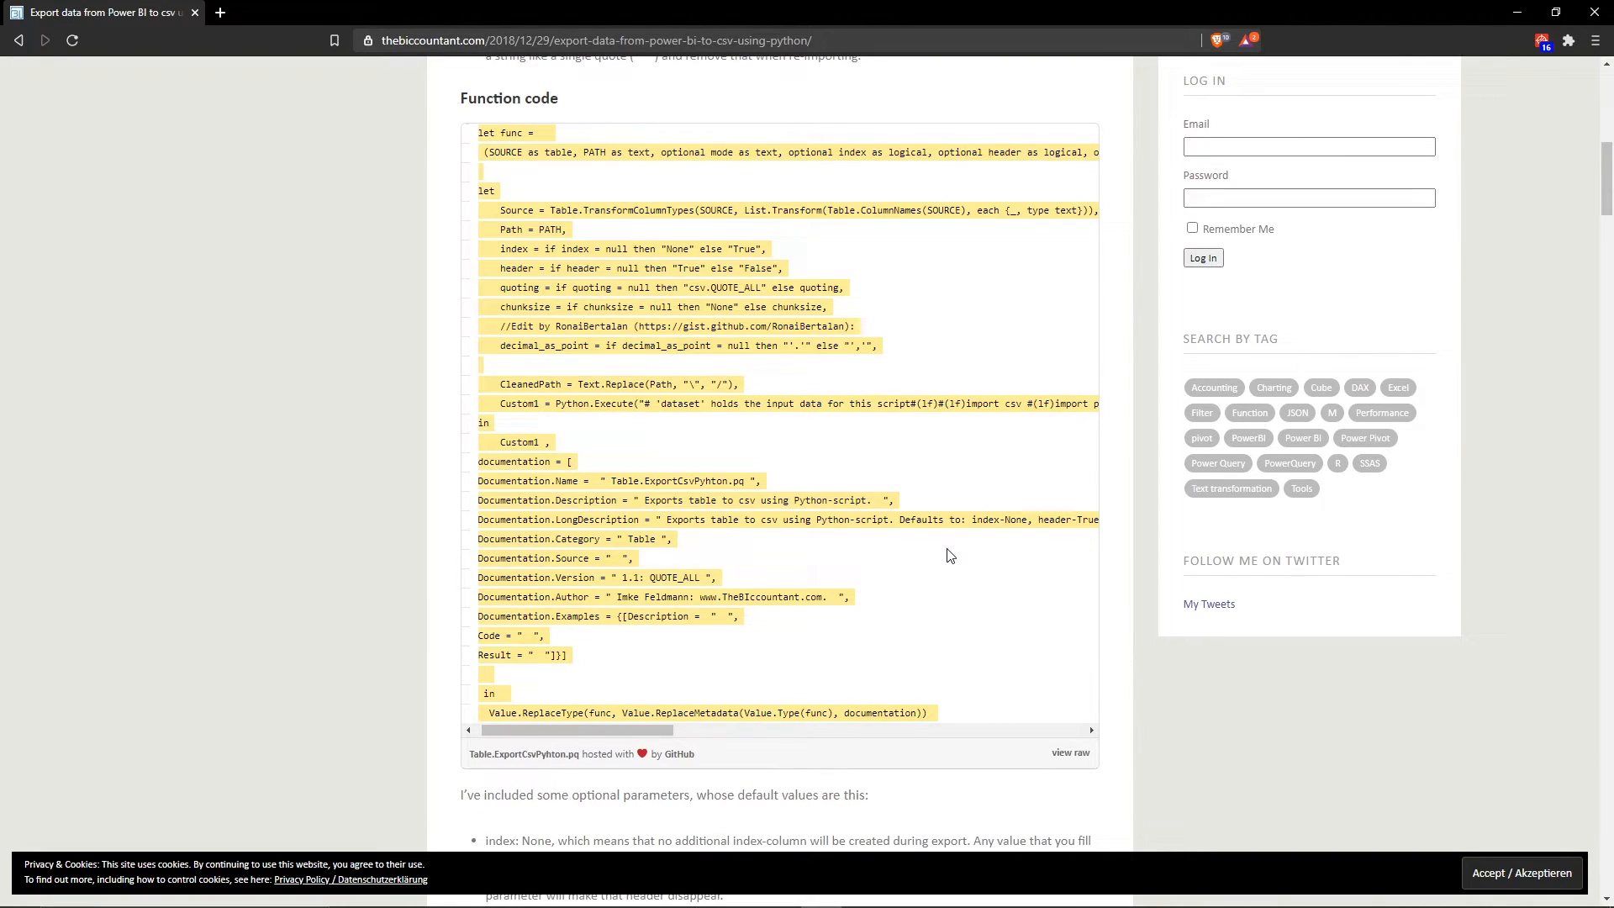
left_click(1517, 12)
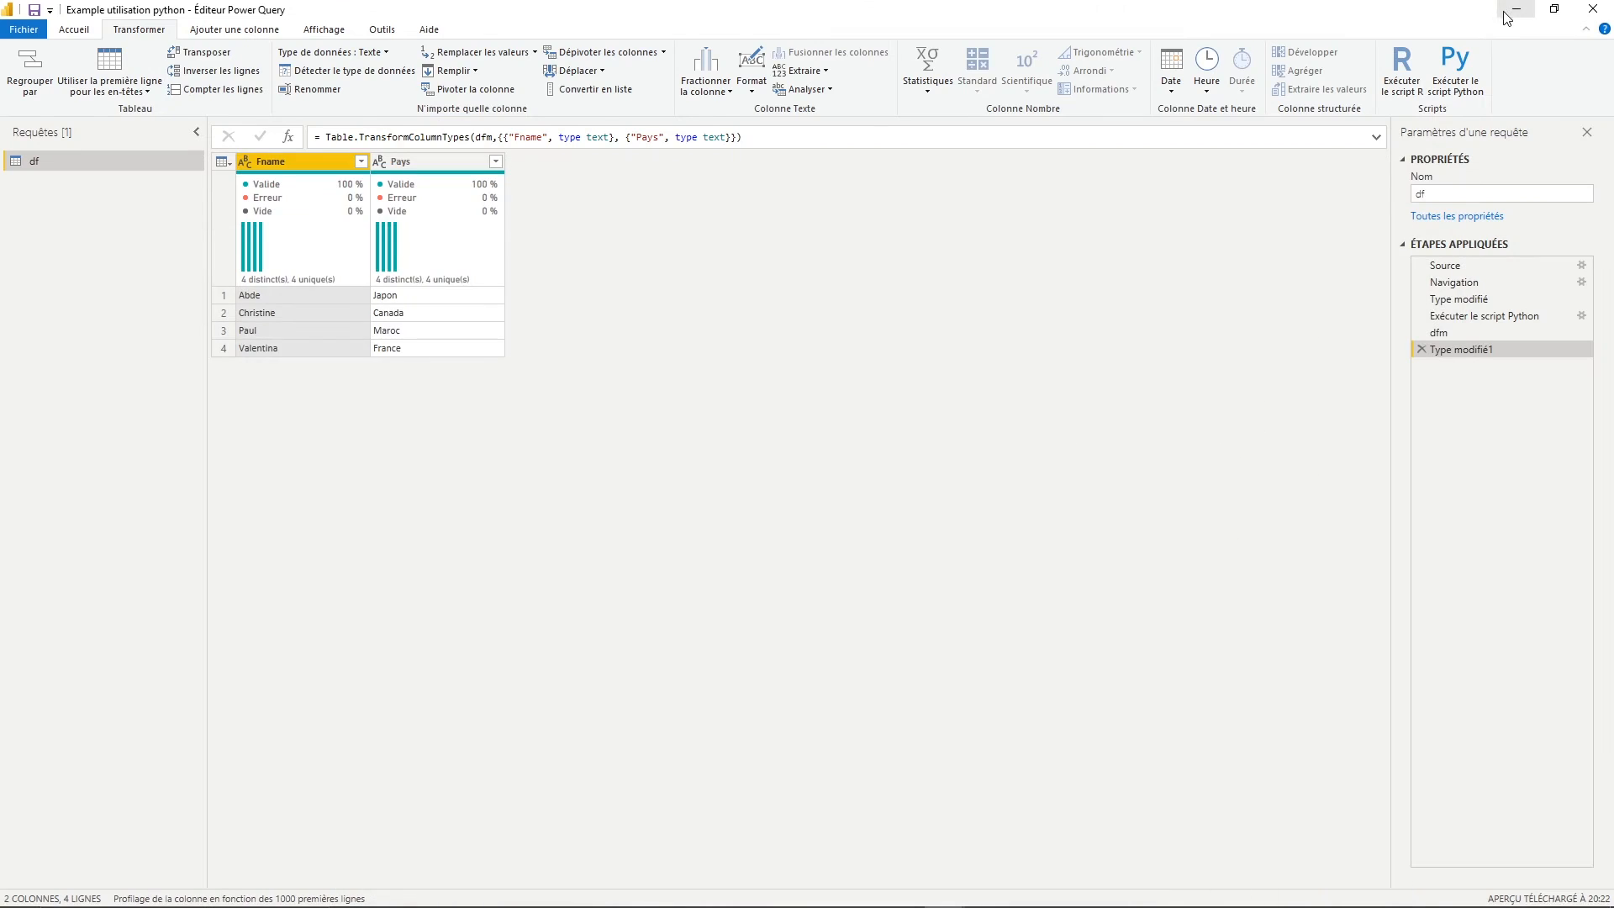
Start a manually entered table with the columns Prénom and Age
left_click(175, 75)
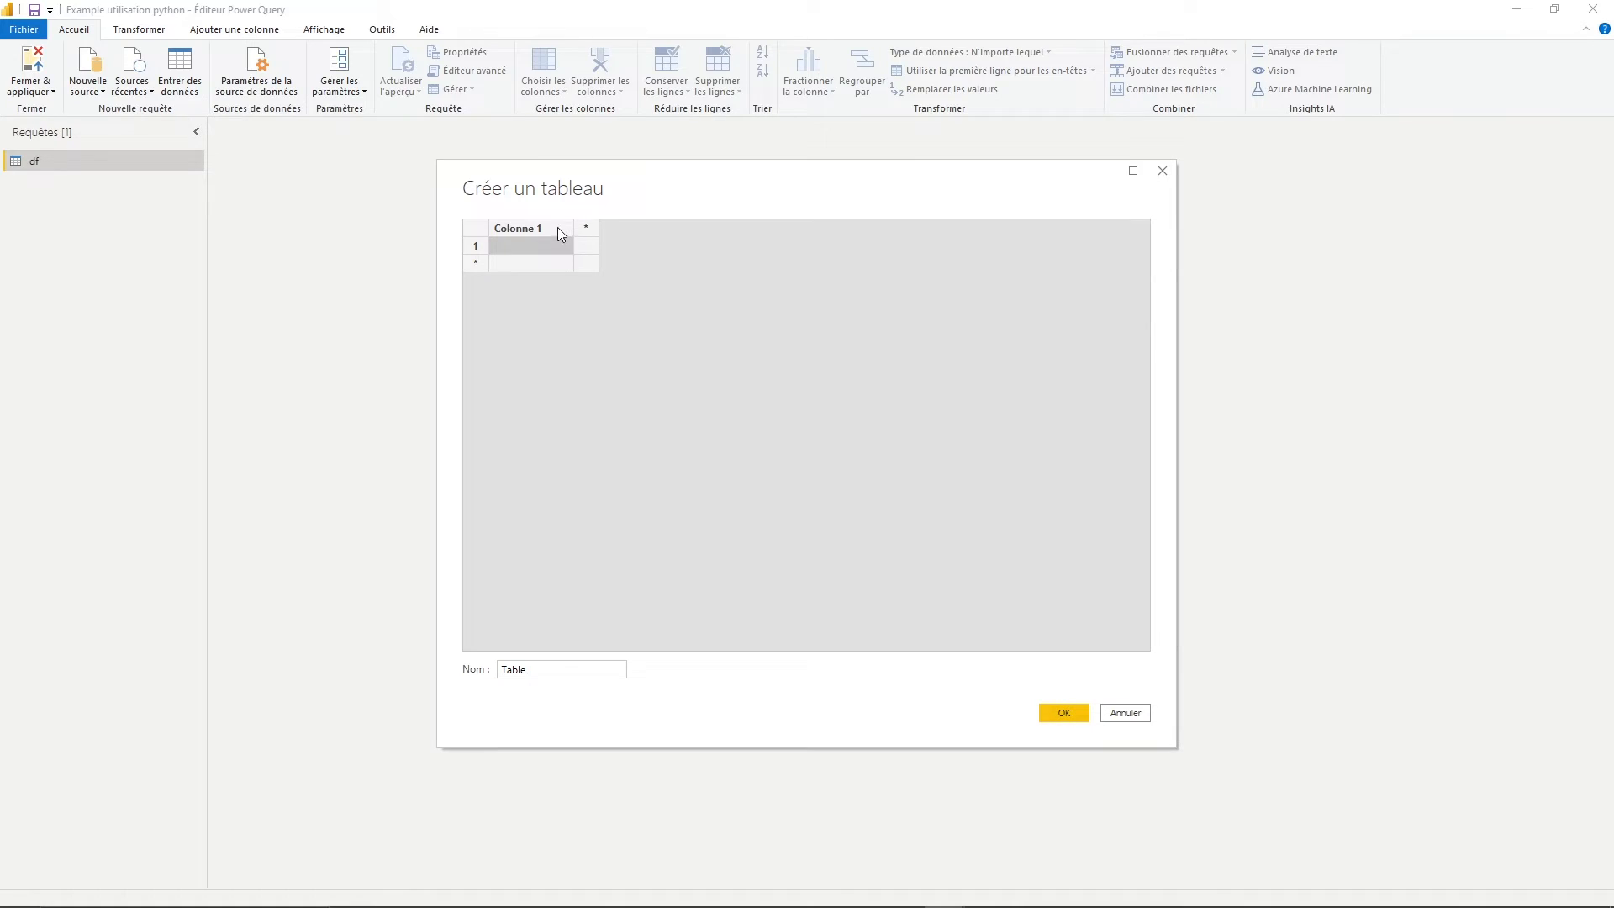
double_click(560, 235)
type("Prénom")
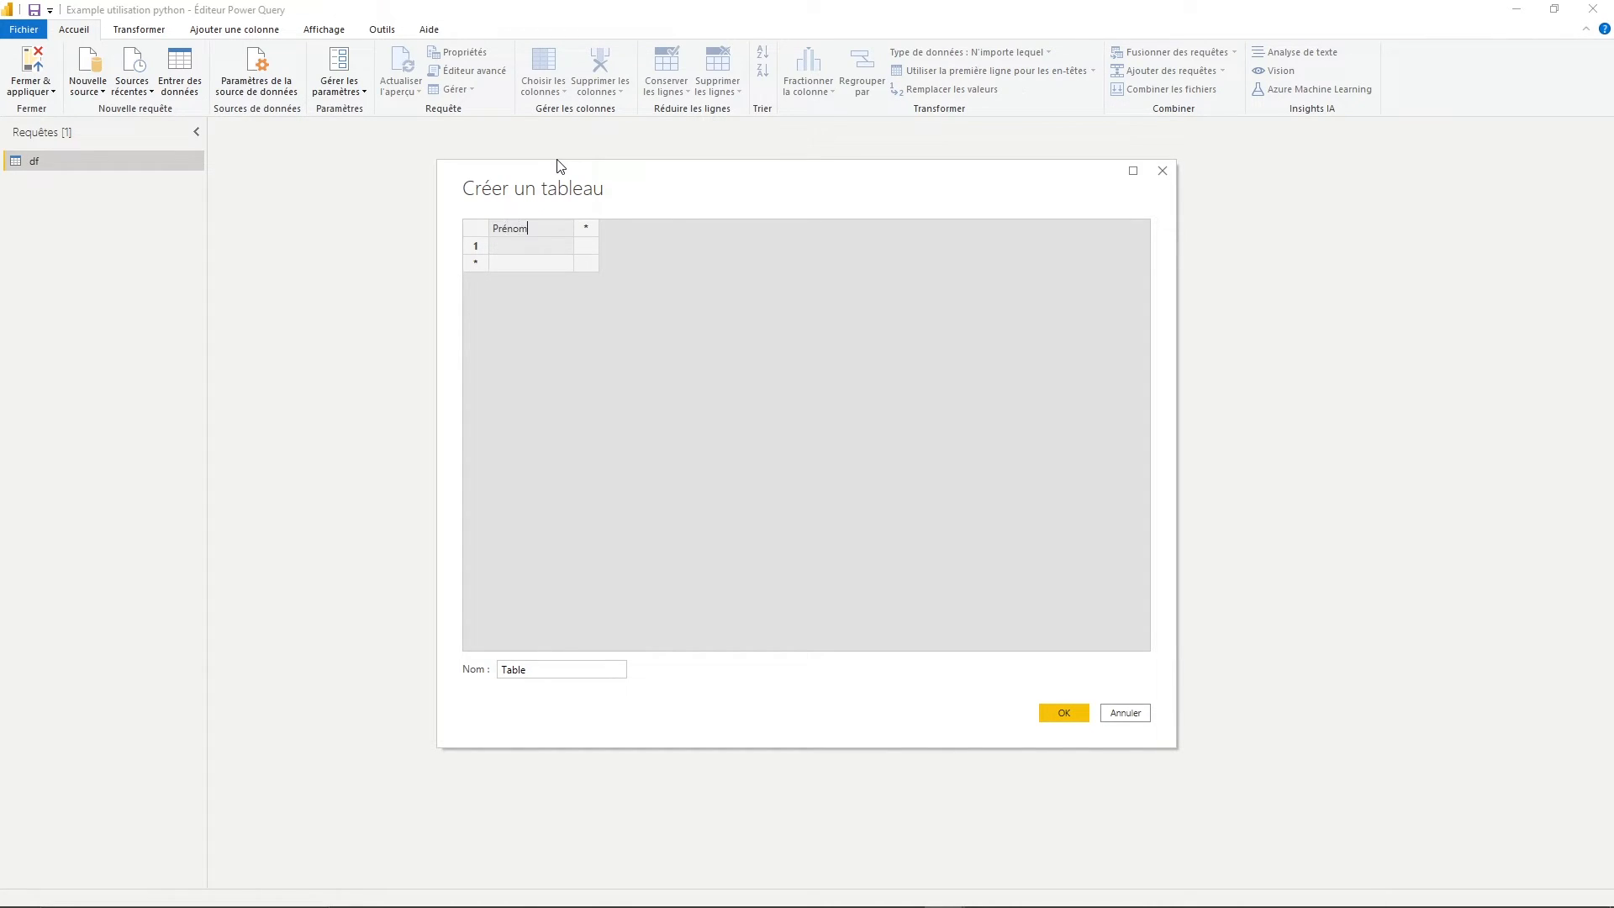
key("Tab")
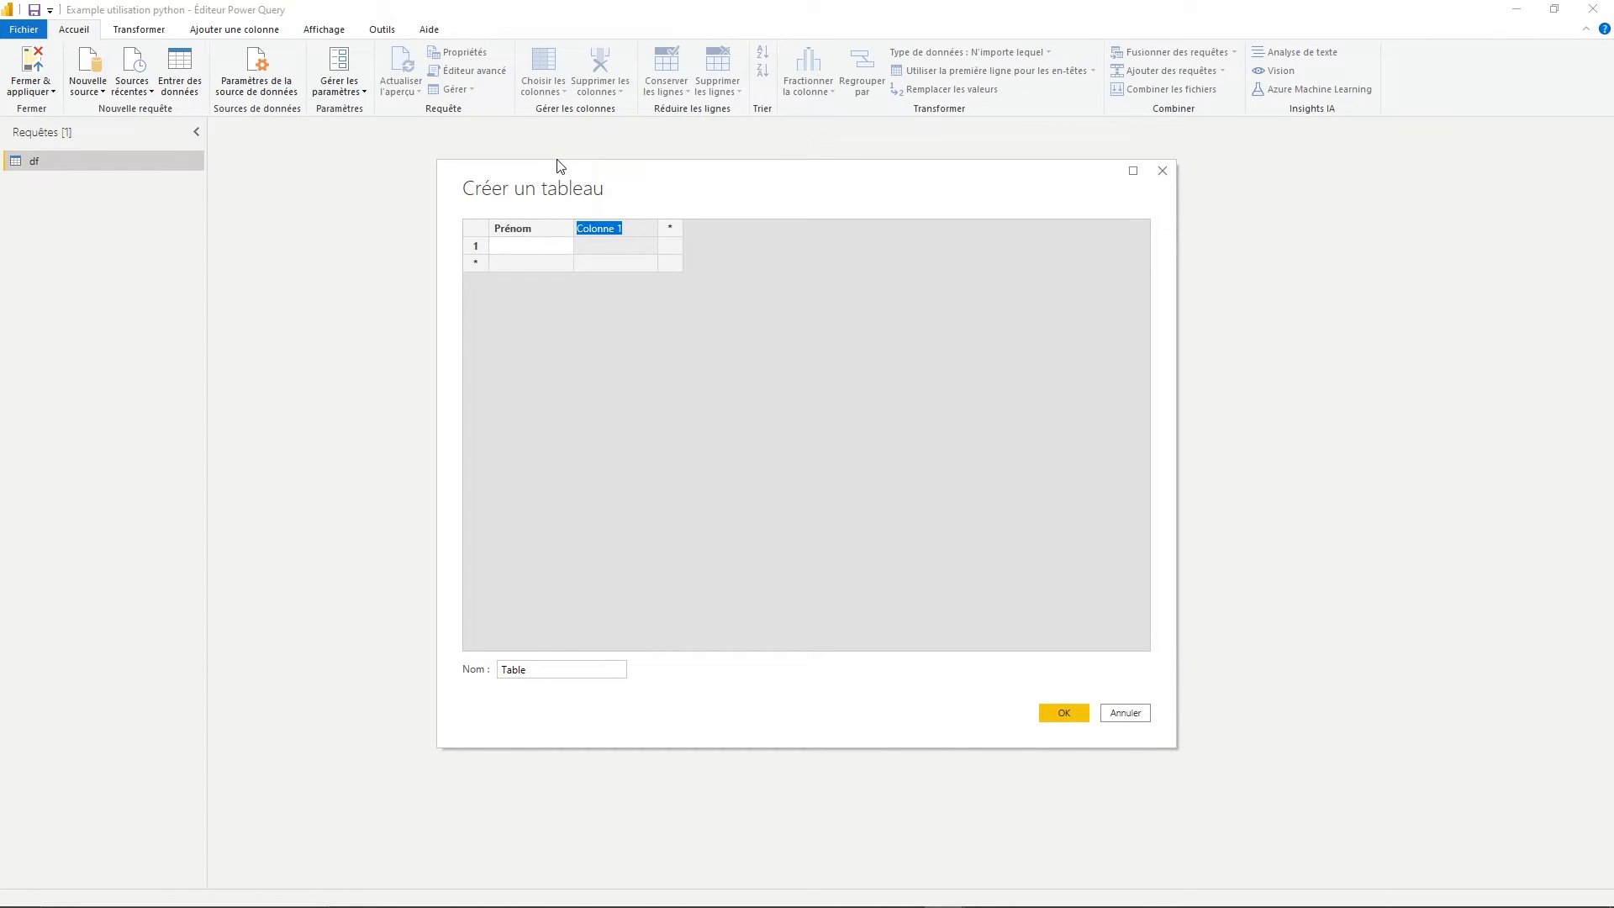
type("Age")
key("Return")
Fill two rows of the new table with first names, using ages 20 and 35
type("Pierre")
key("Tab")
type("20")
key("Return")
type("Juillie")
key("Tab")
type("35")
Name the new table Table à exporter and create it
left_click(580, 670)
type("à exporter")
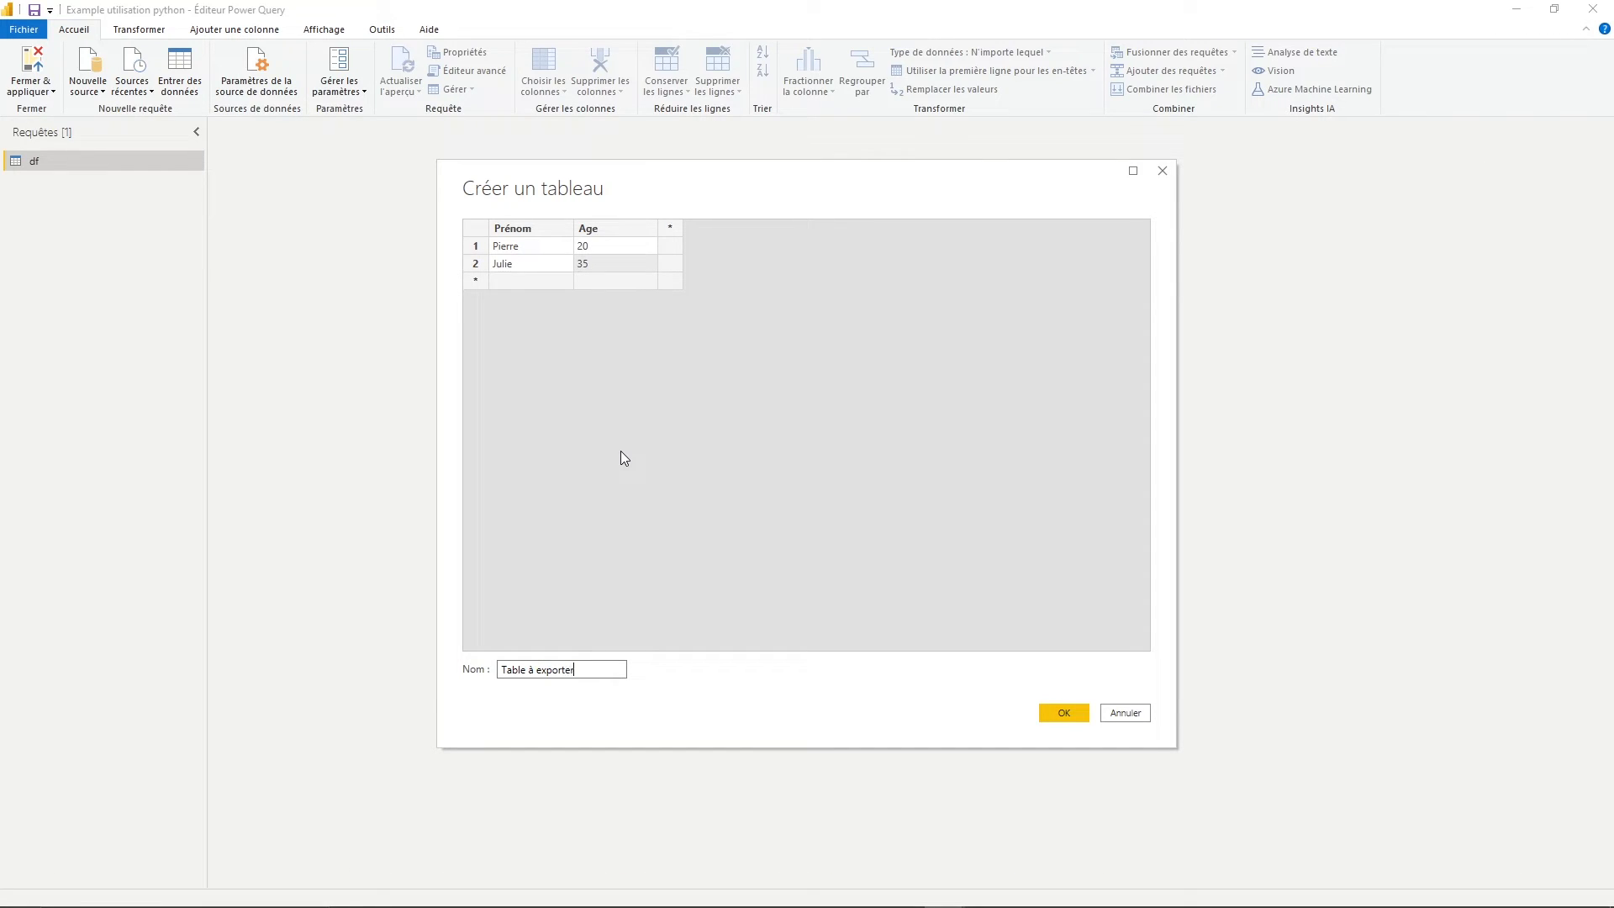
left_click(1064, 713)
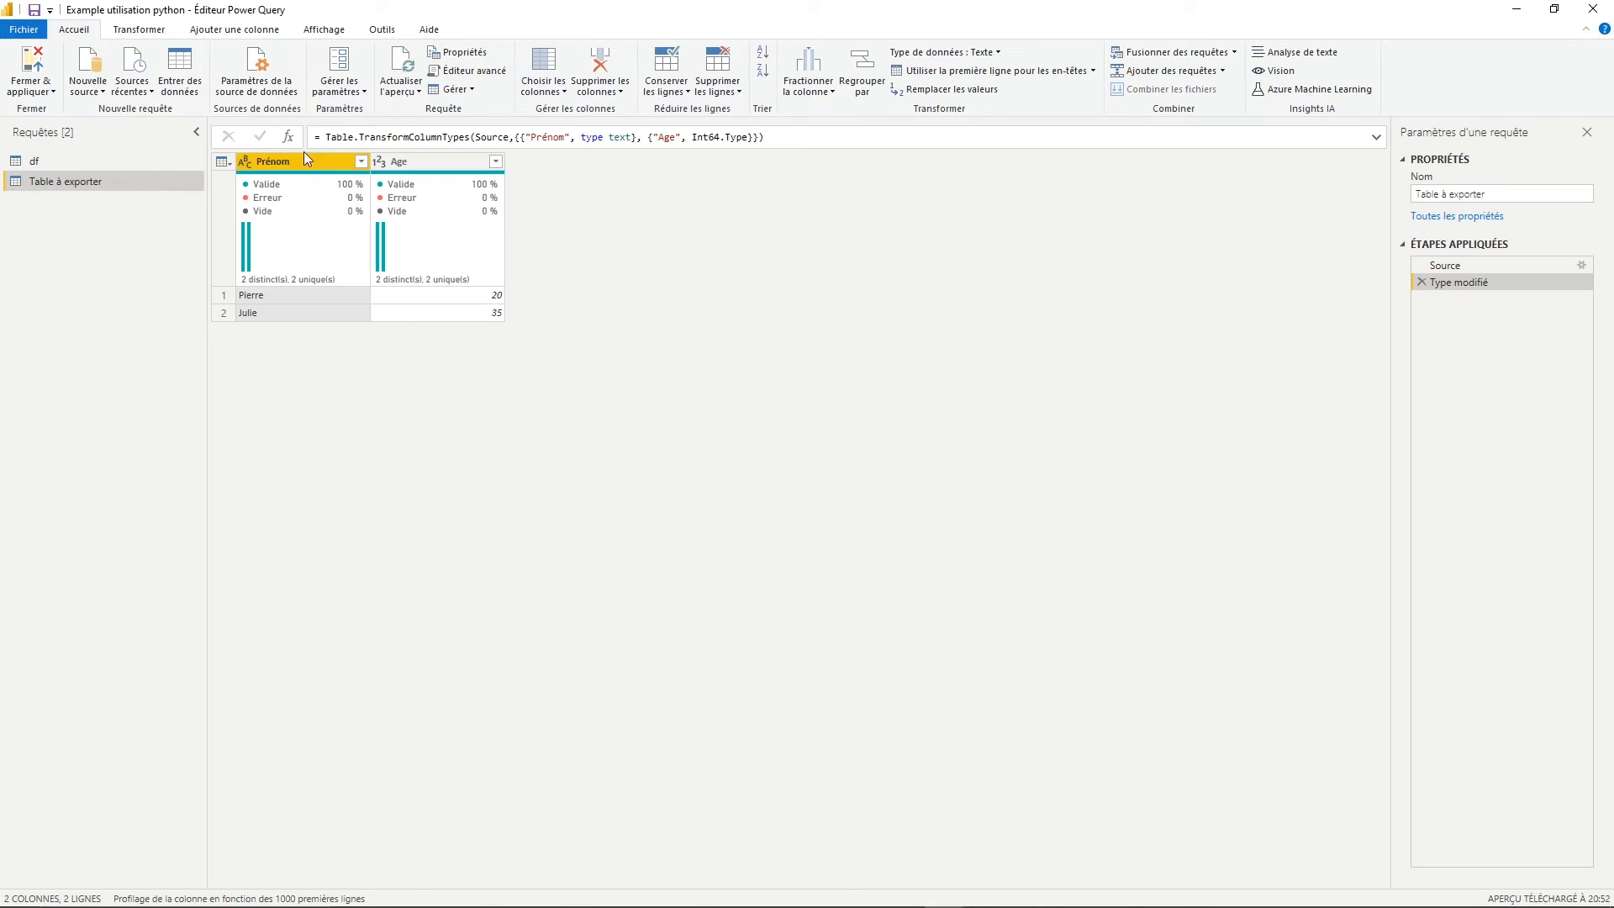
Create a blank query and replace its code with the copied Table.ExportCsvPyhton.pq function
left_click(82, 91)
left_click(134, 355)
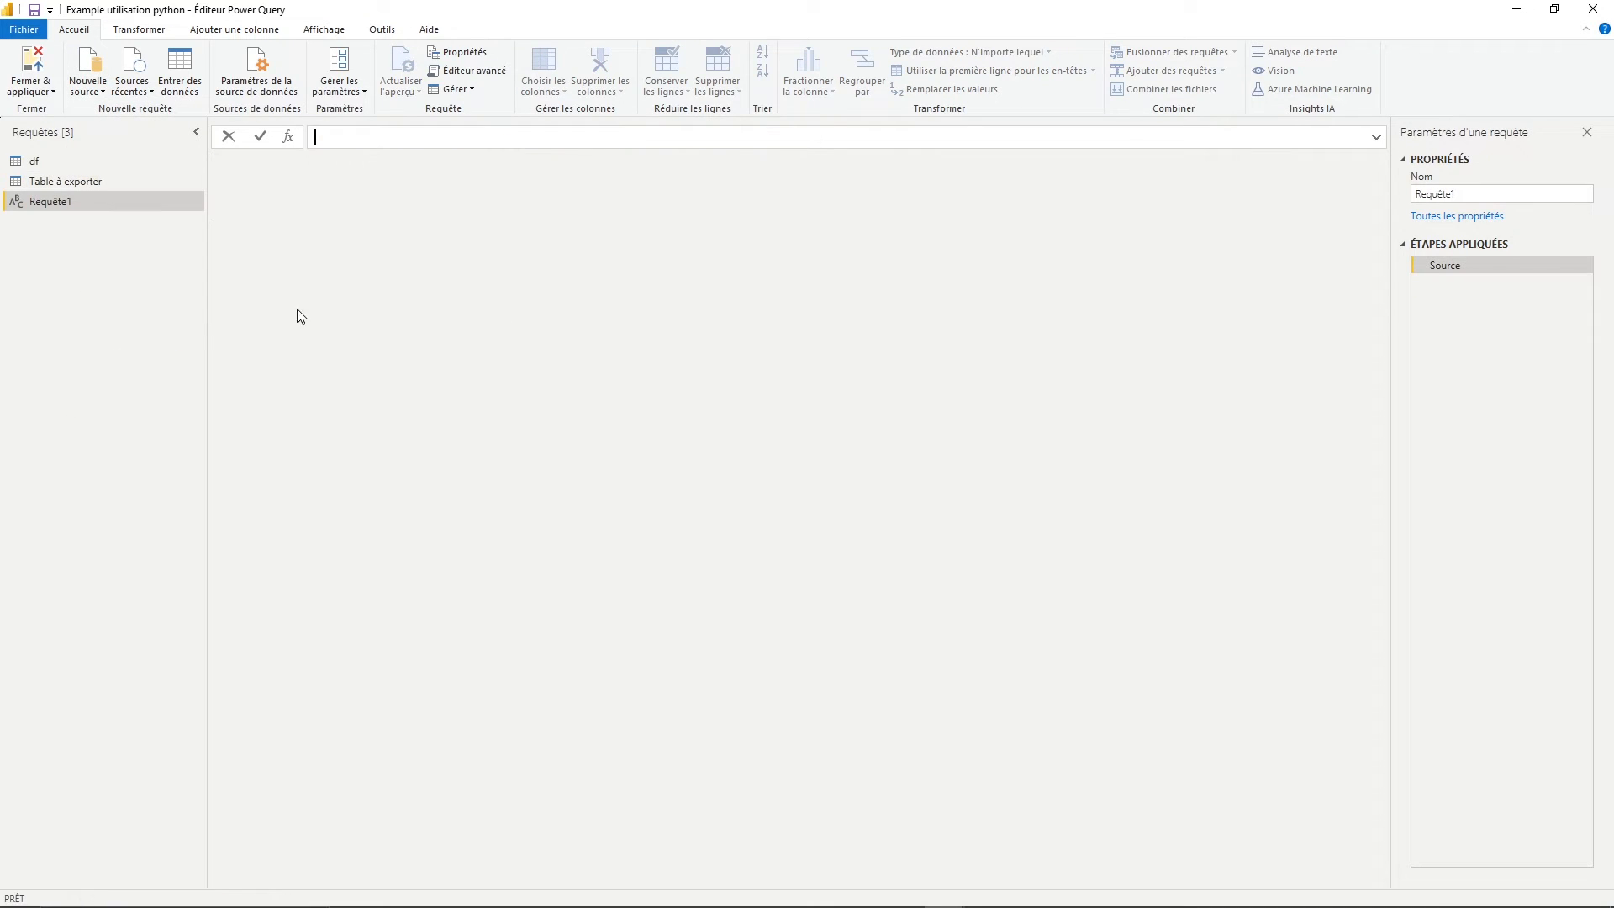
left_click(454, 72)
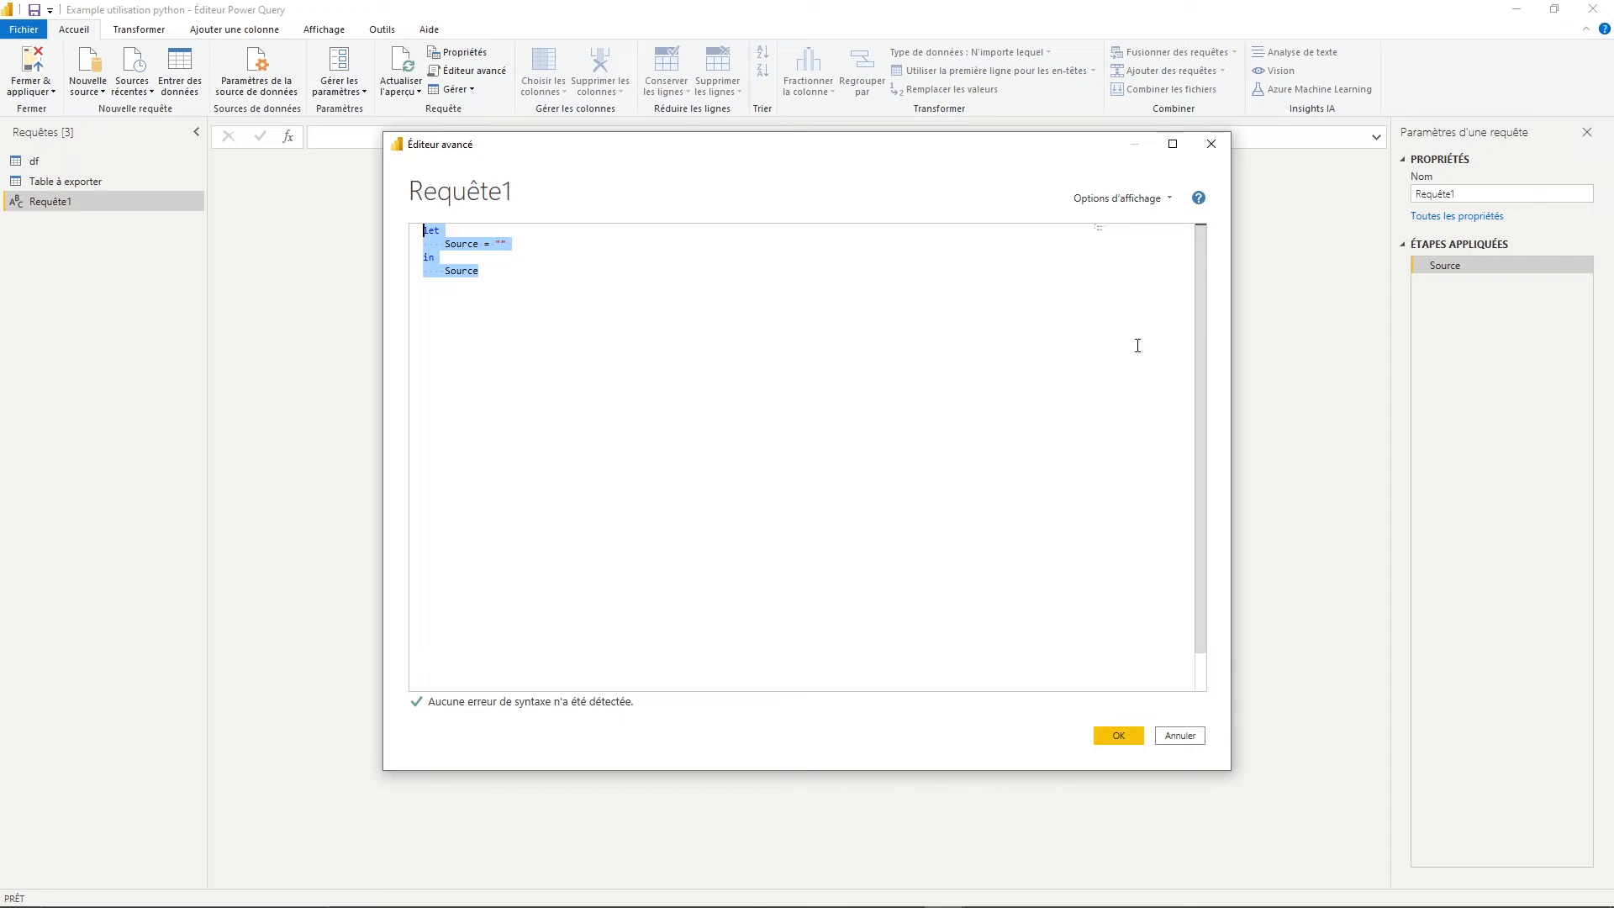
key("ctrl+v")
scroll(896, 461, "up", 10)
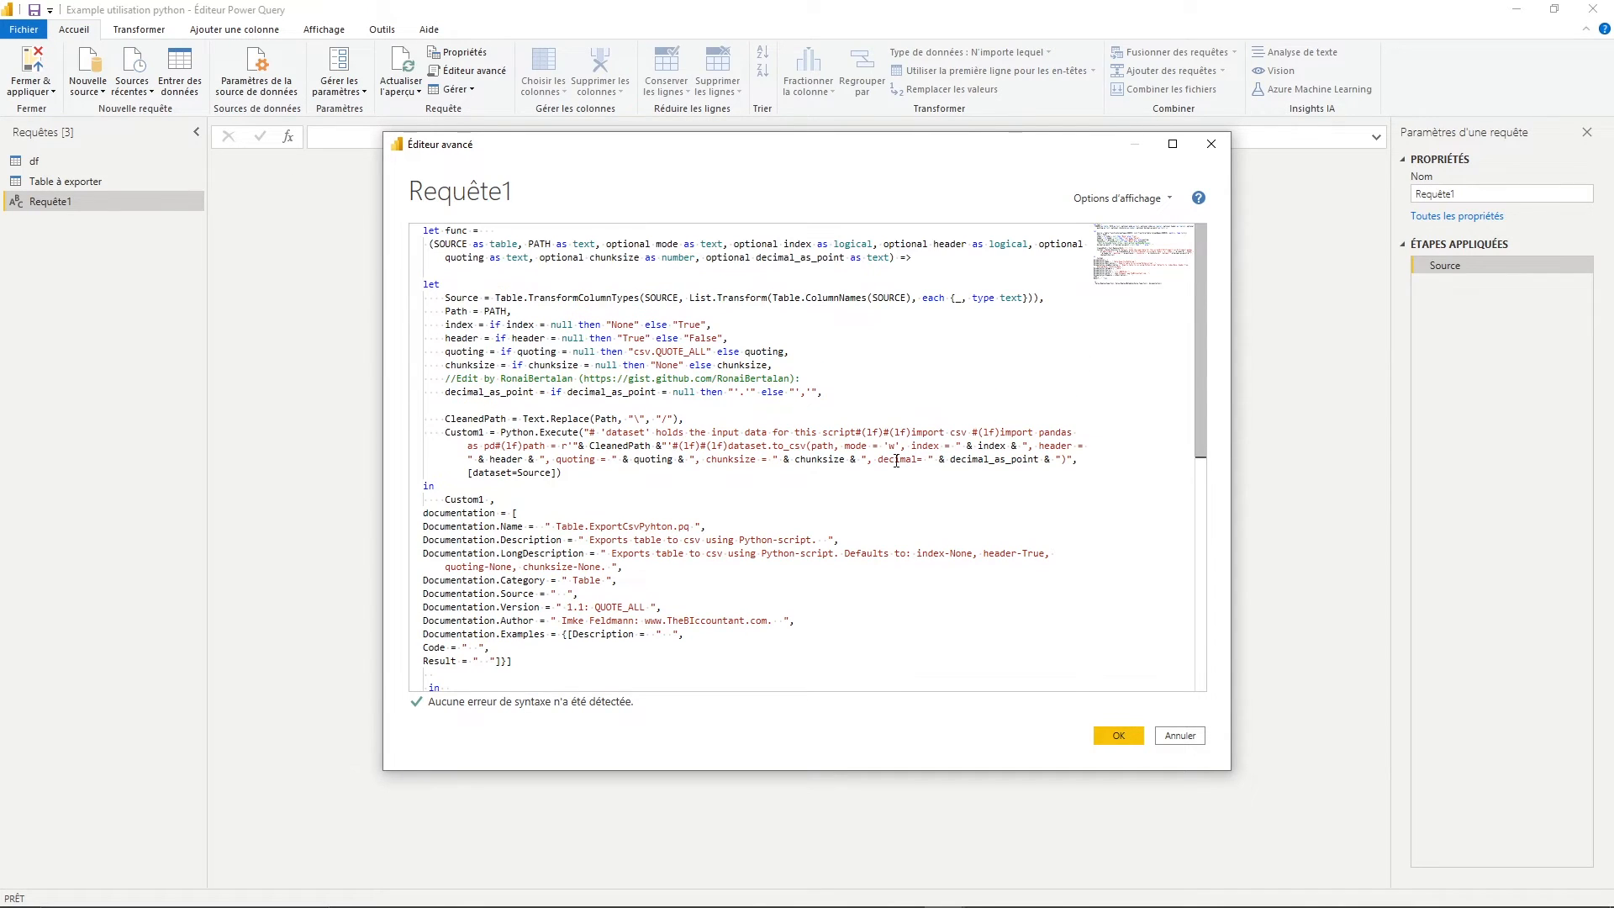
scroll(850, 411, "down", 7)
scroll(941, 501, "up", 7)
left_click(1120, 735)
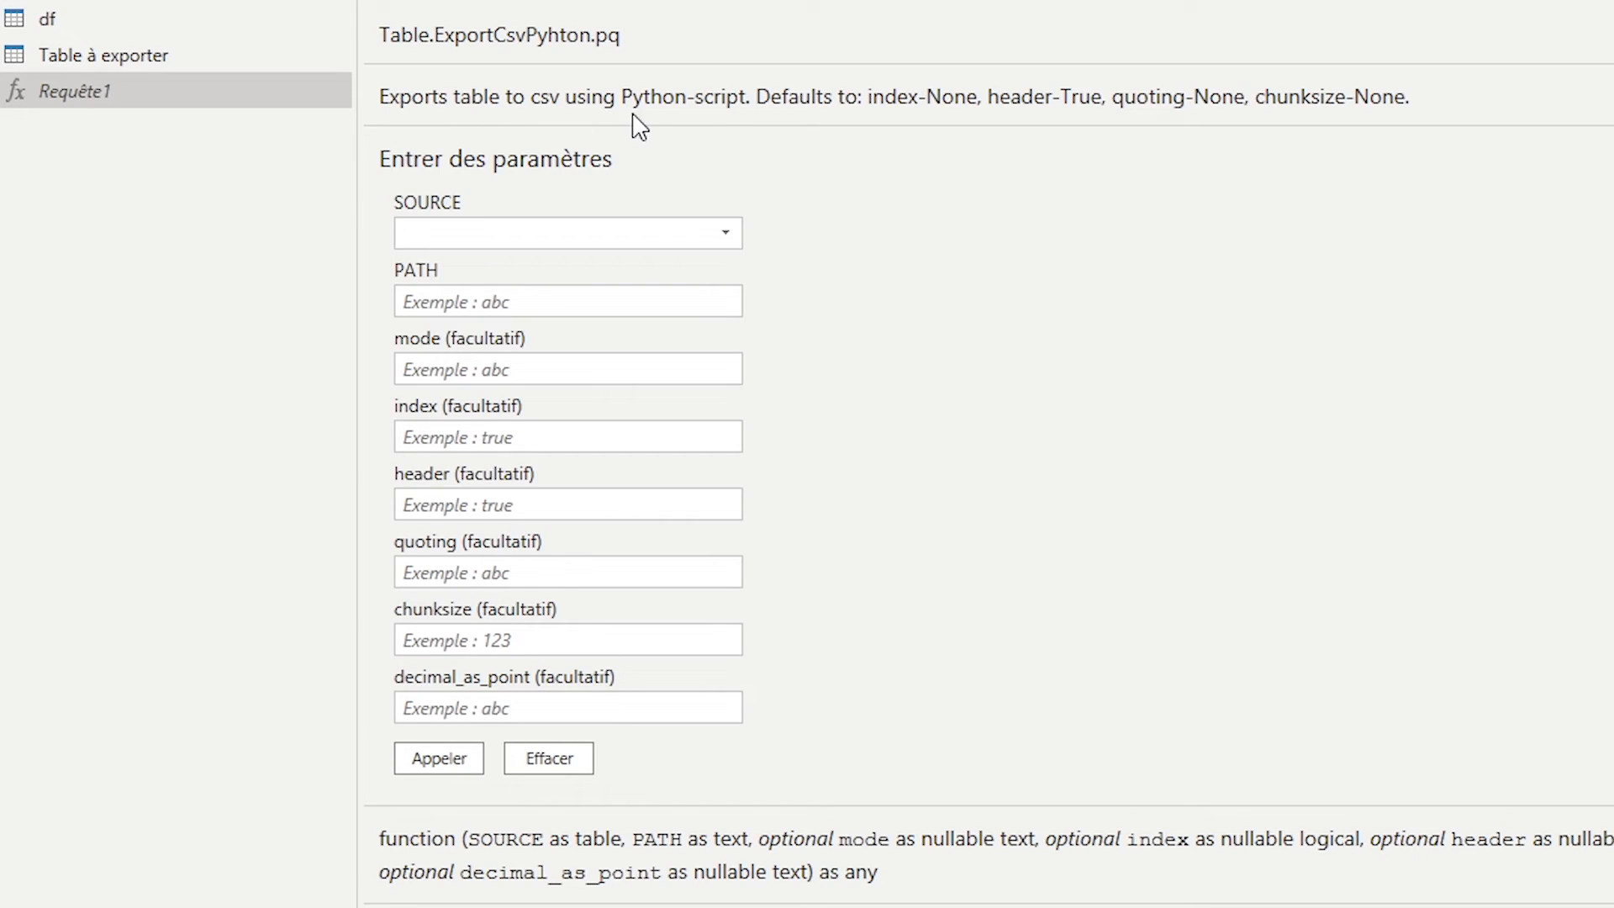
Set the export function's SOURCE to Table à exporter and its PATH to export.csv in the user's Desktop folder
left_click(723, 233)
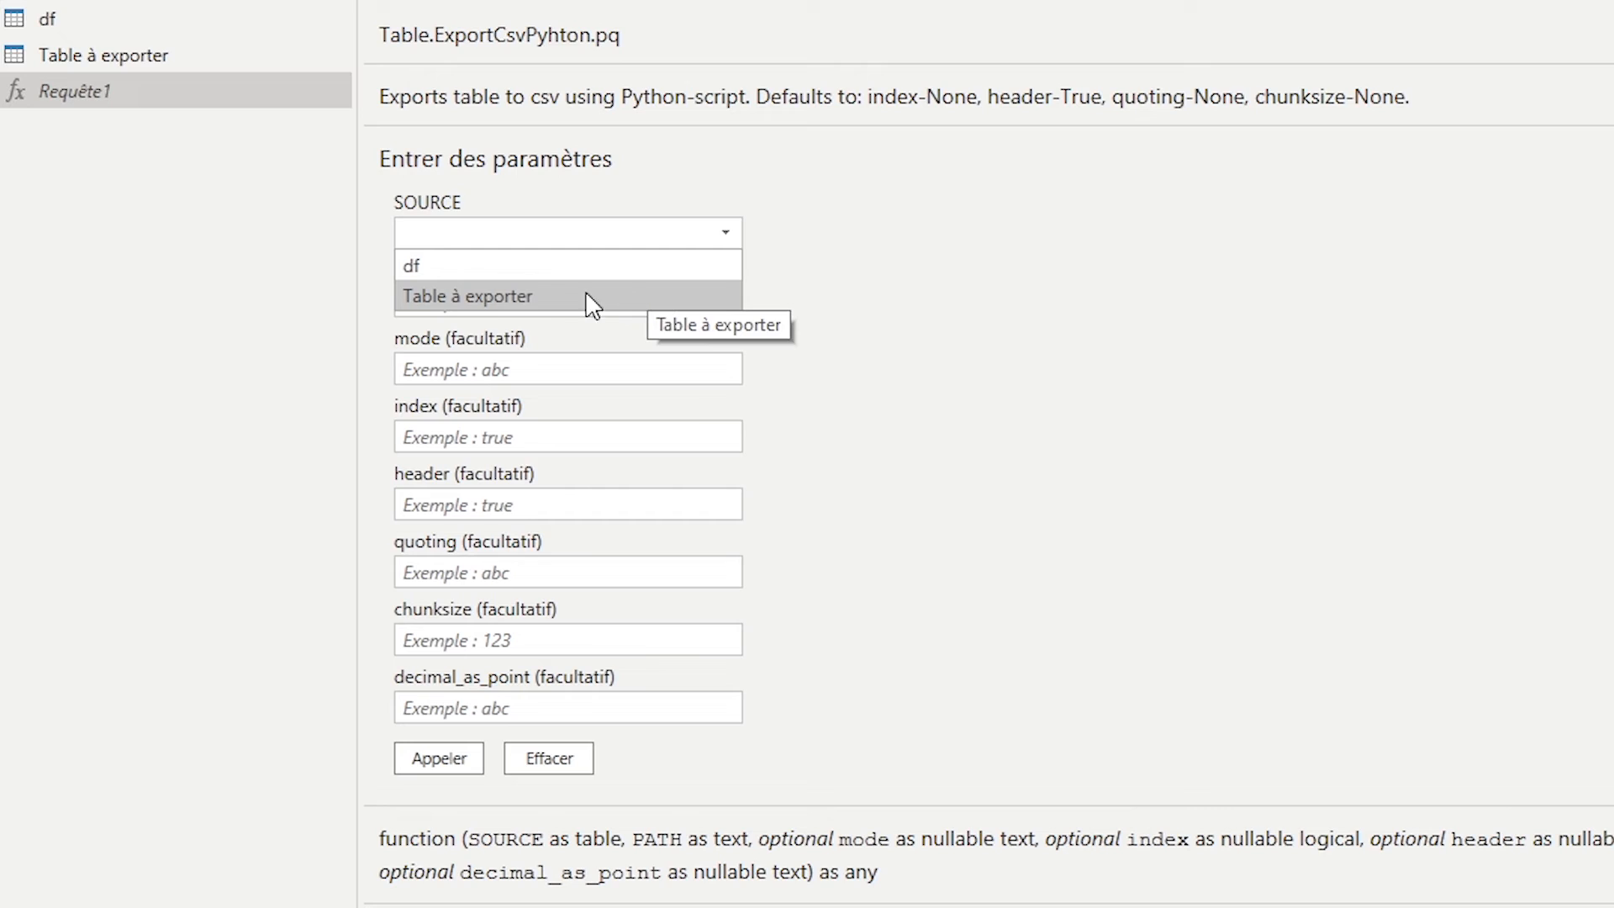
left_click(522, 308)
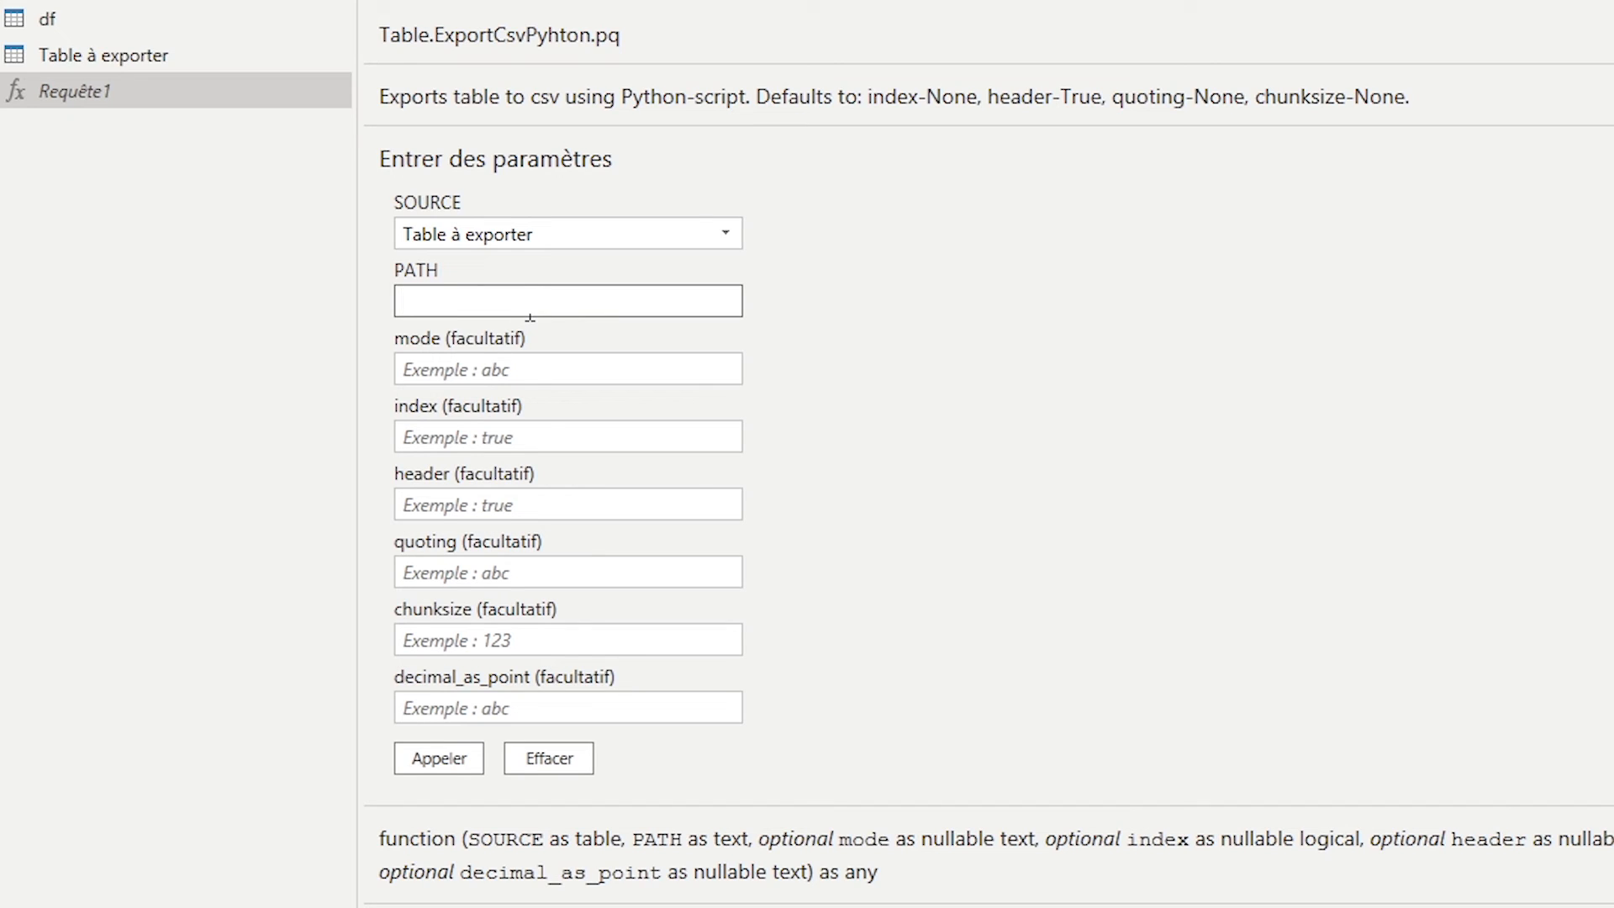
key("ctrl+v")
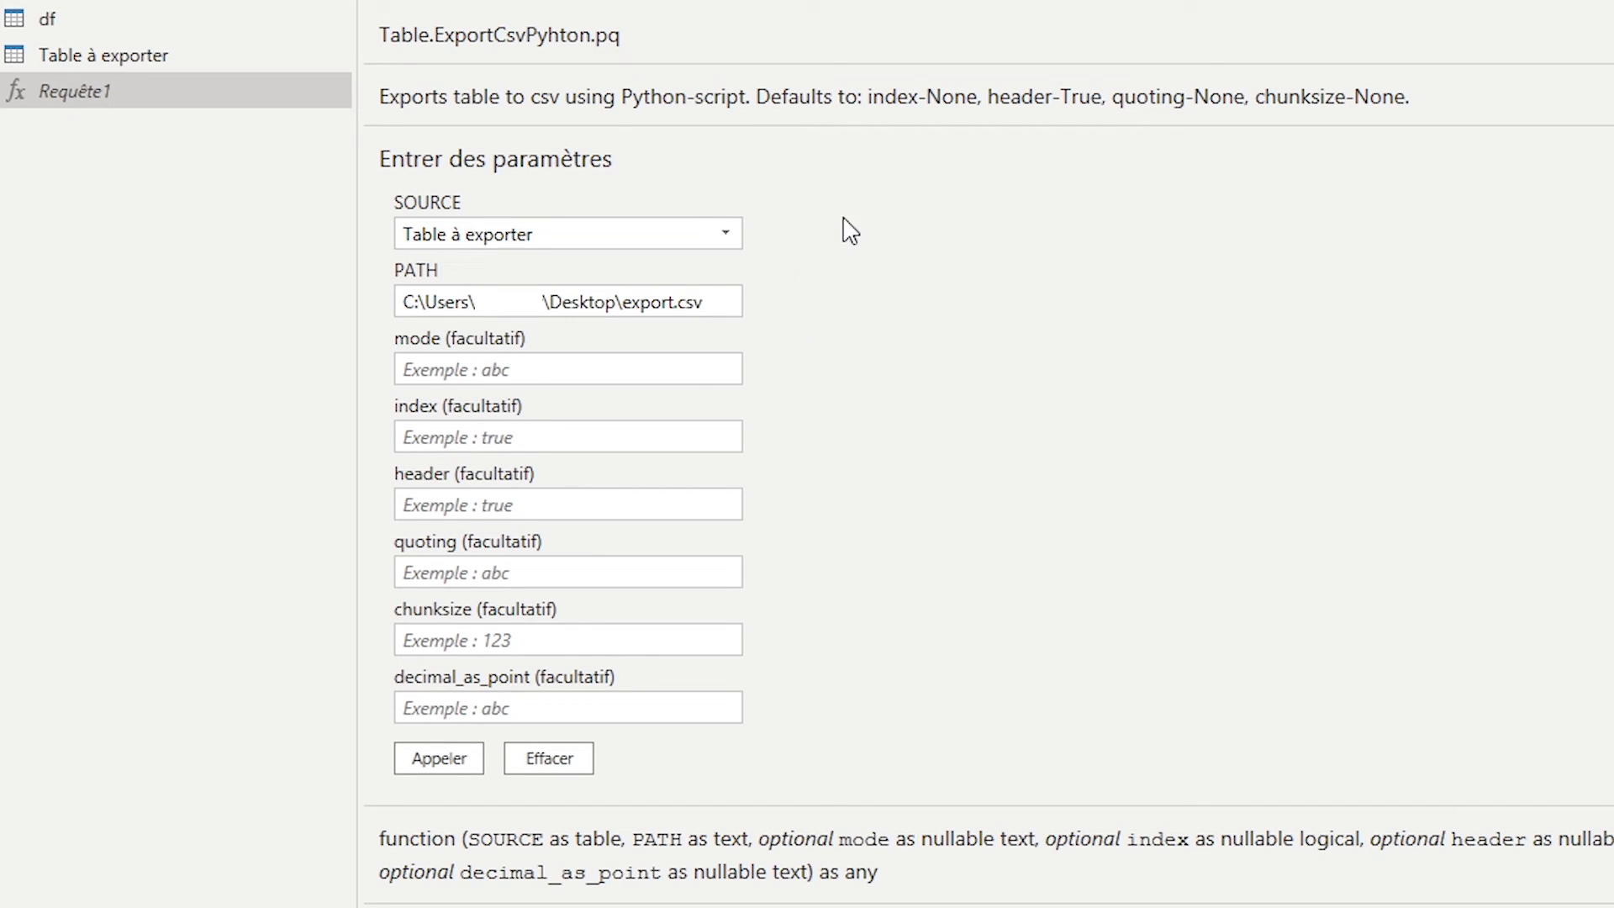
double_click(648, 302)
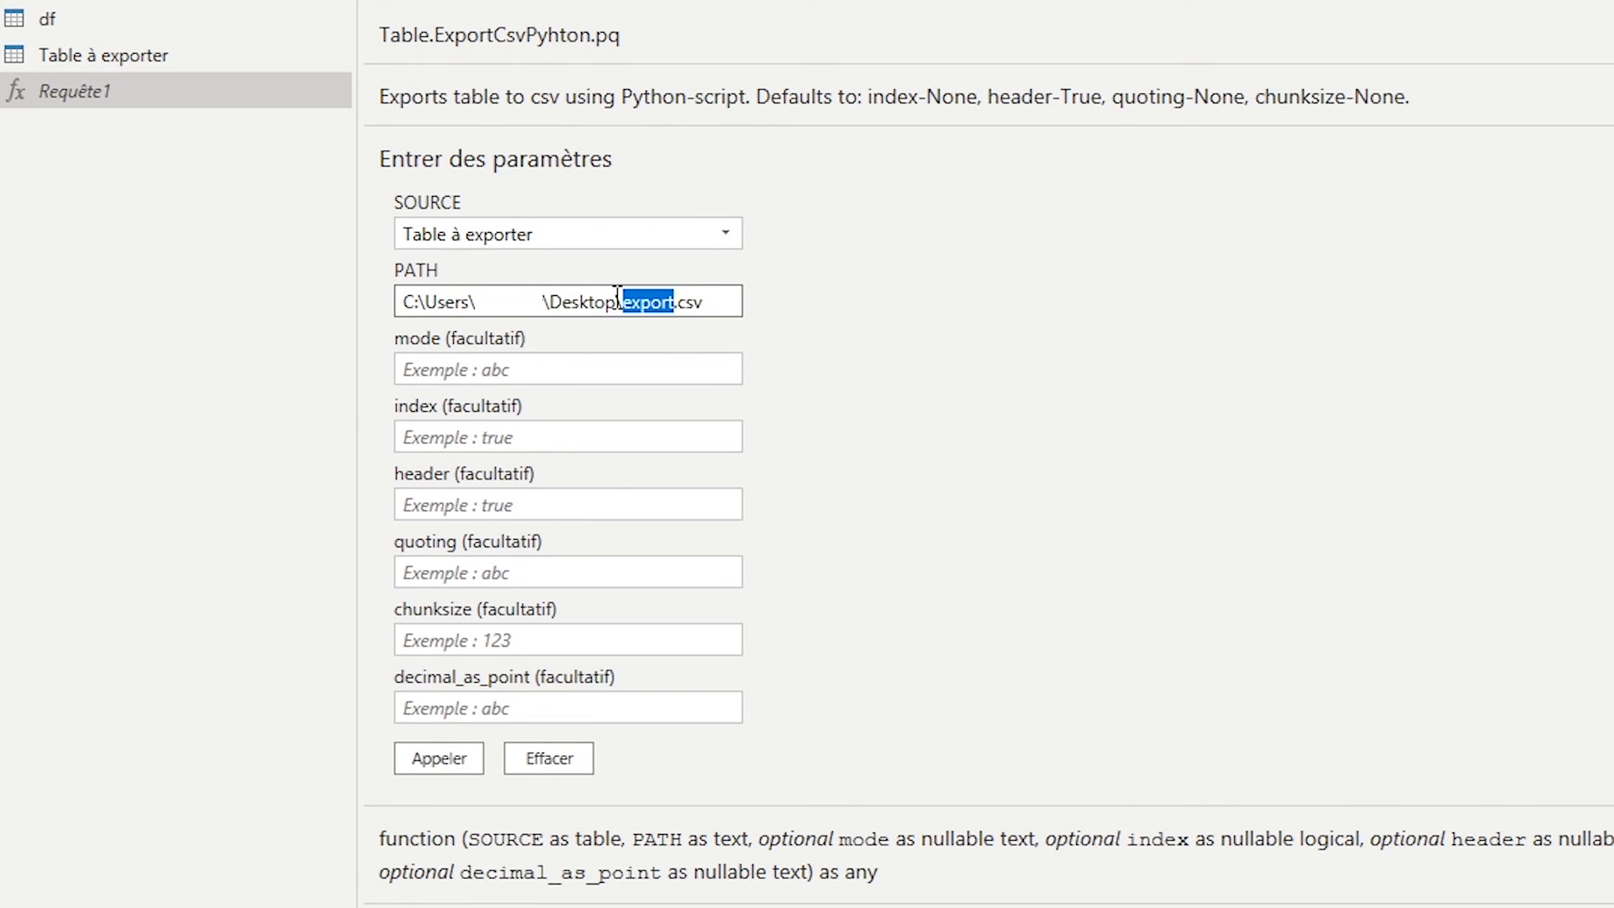
left_click(863, 267)
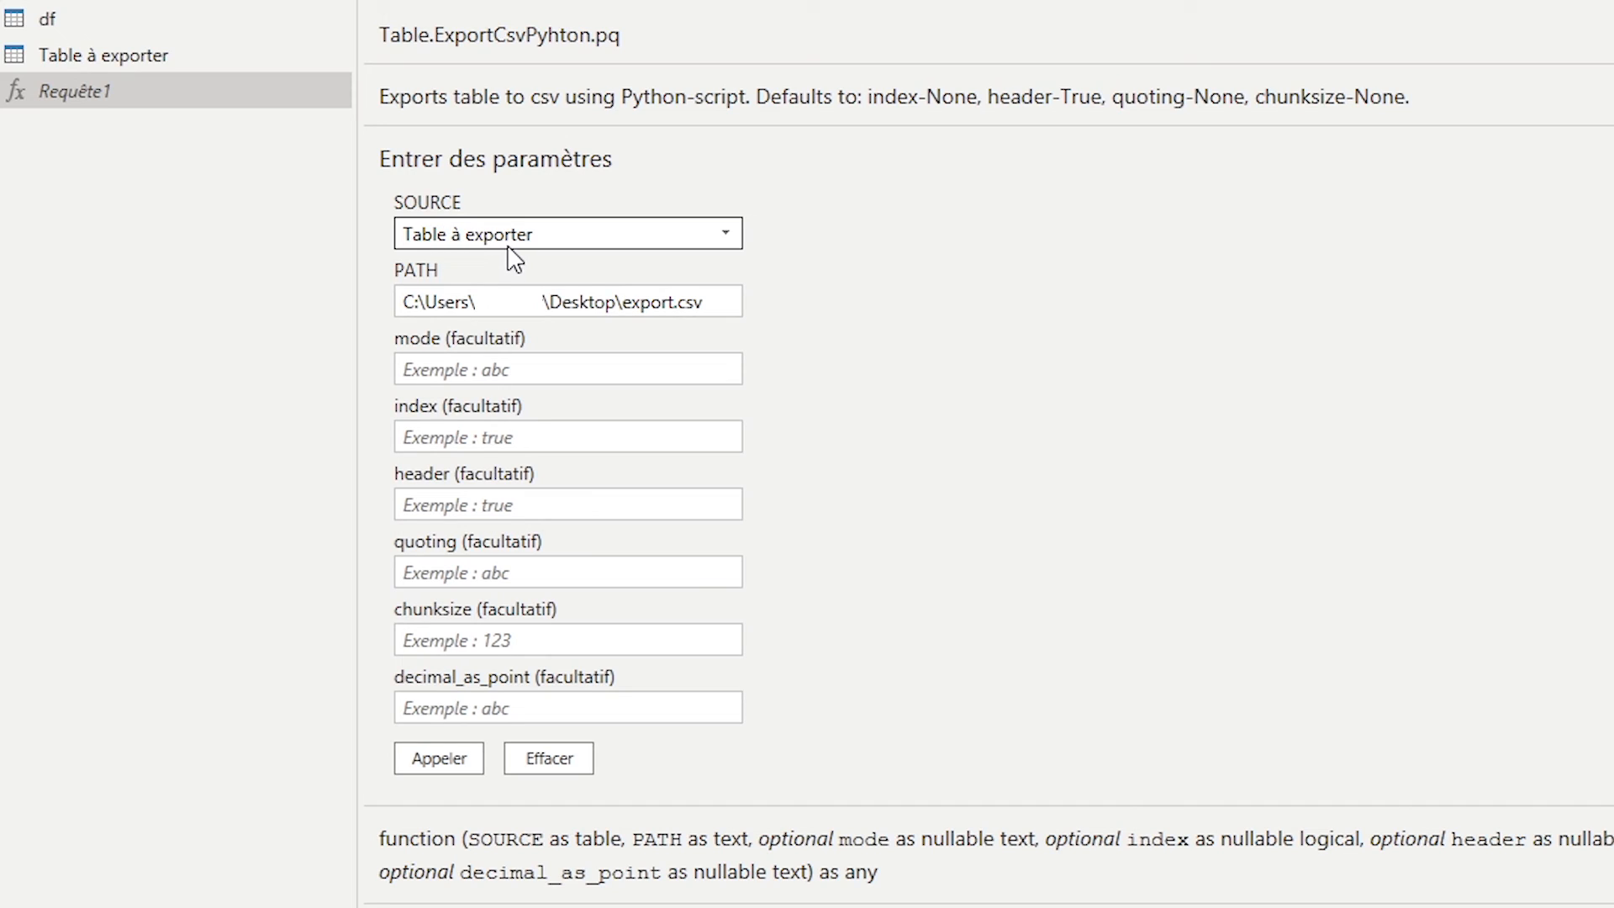
Invoke the export function with these parameters and authorize its Python script to run
left_click(441, 759)
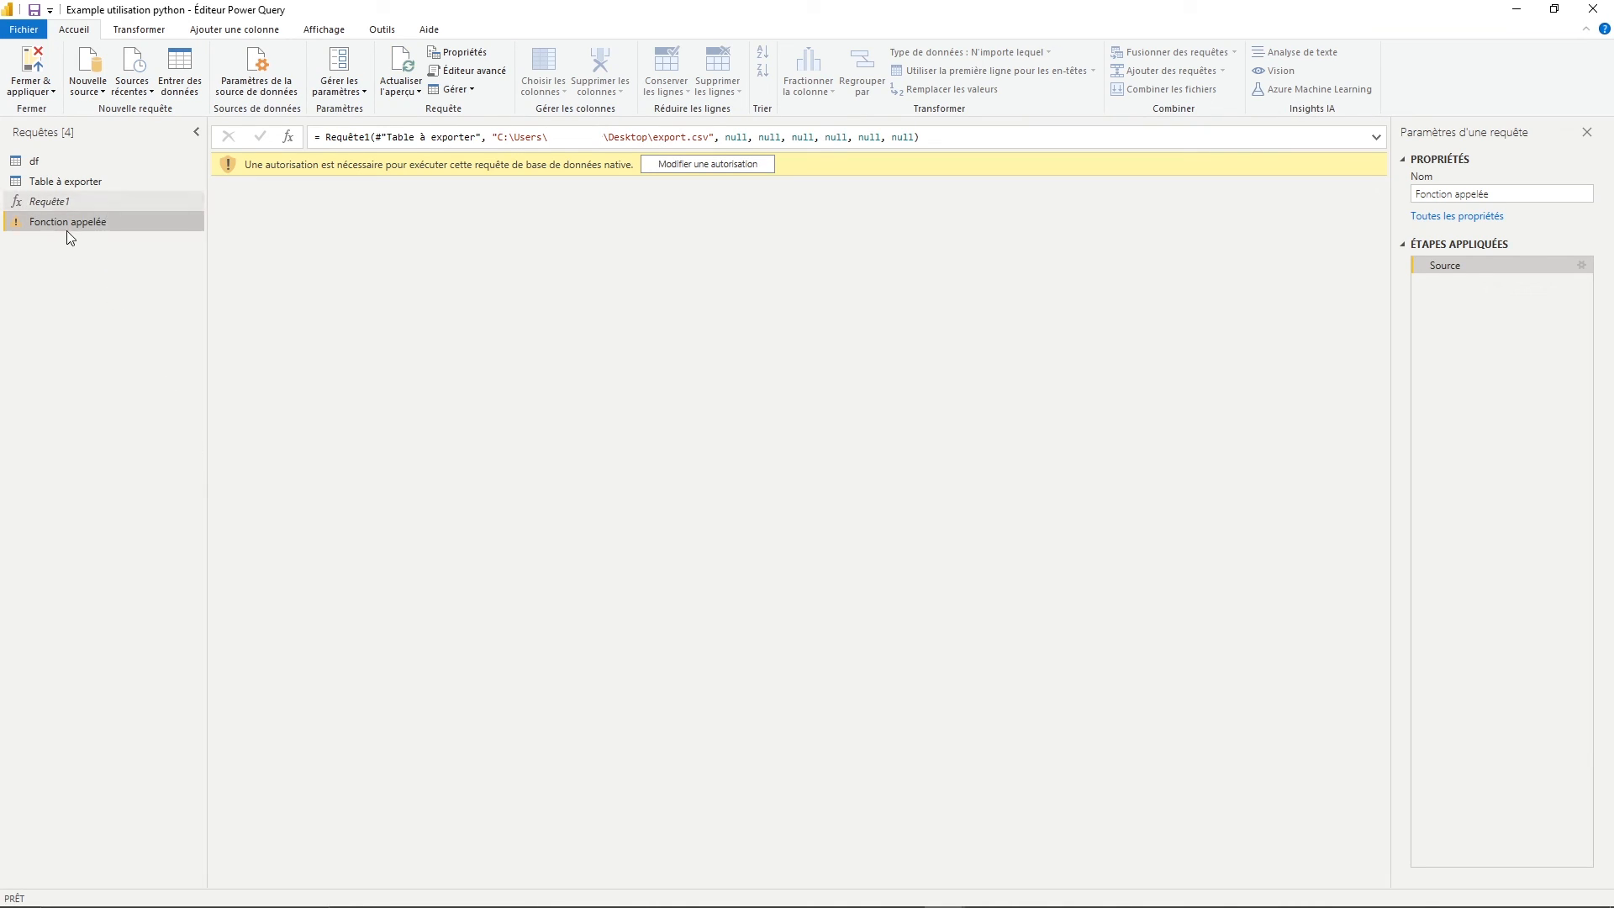
left_click(704, 164)
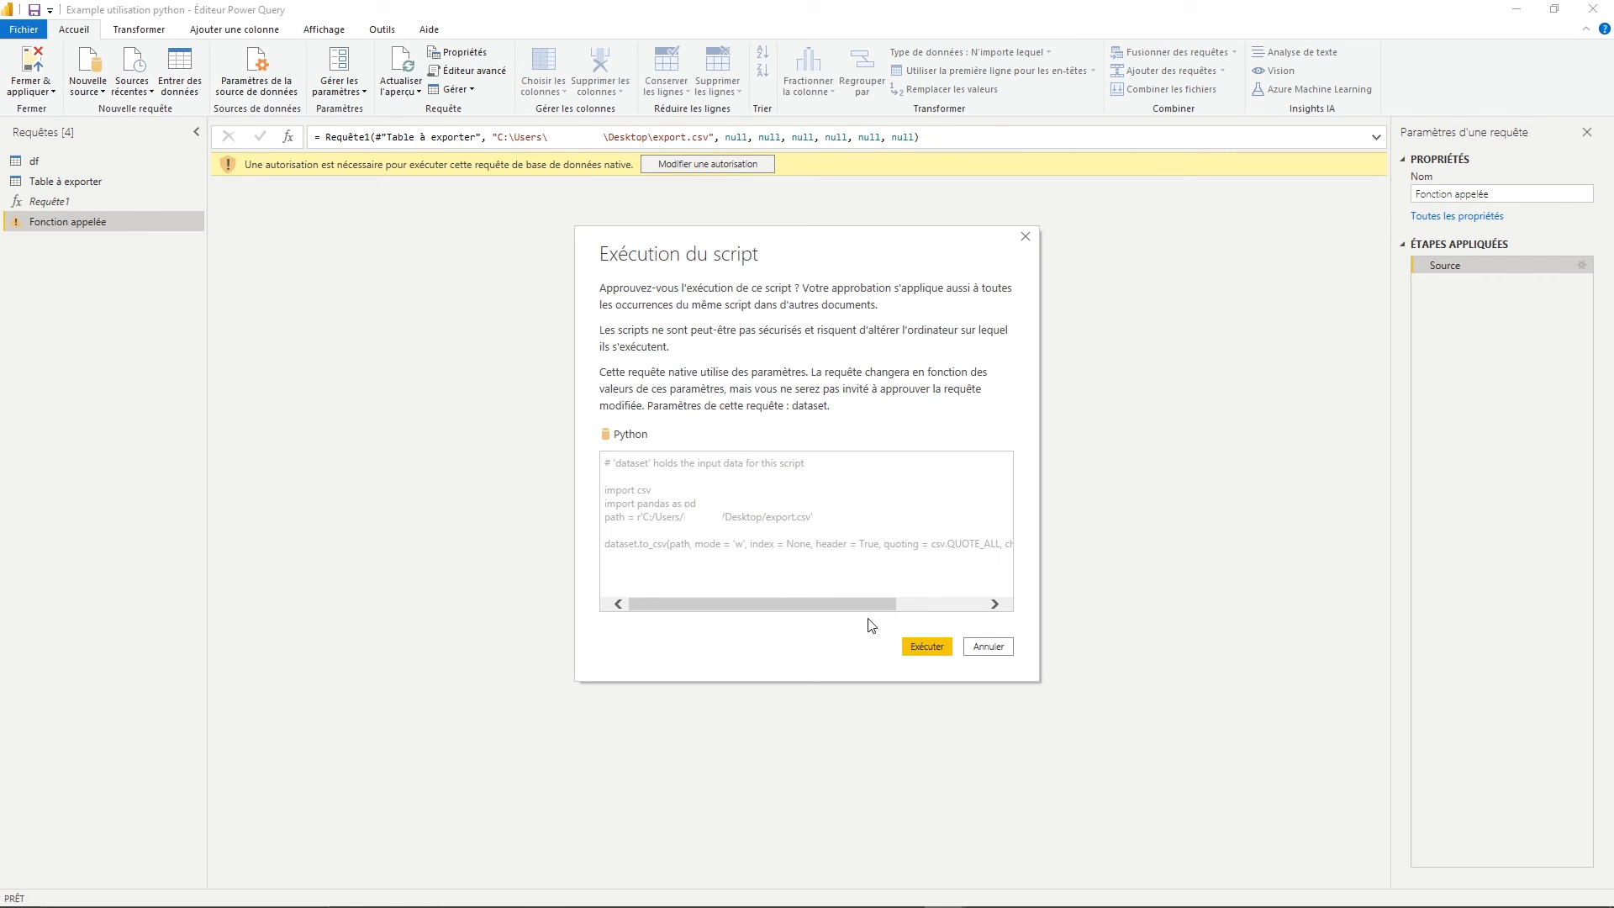
left_click(926, 647)
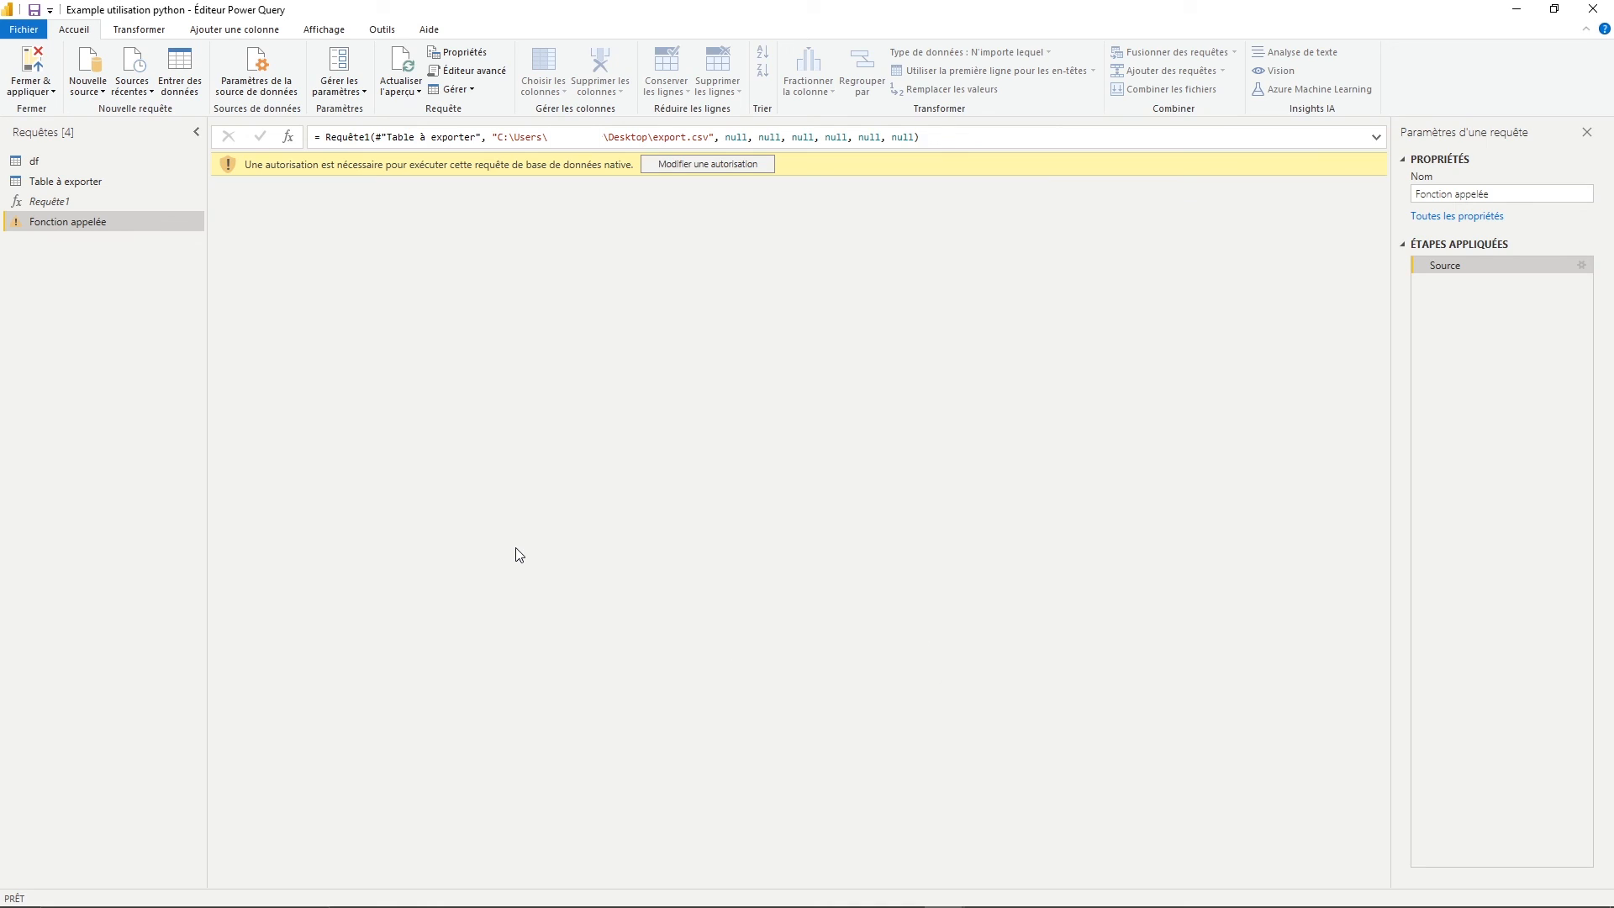